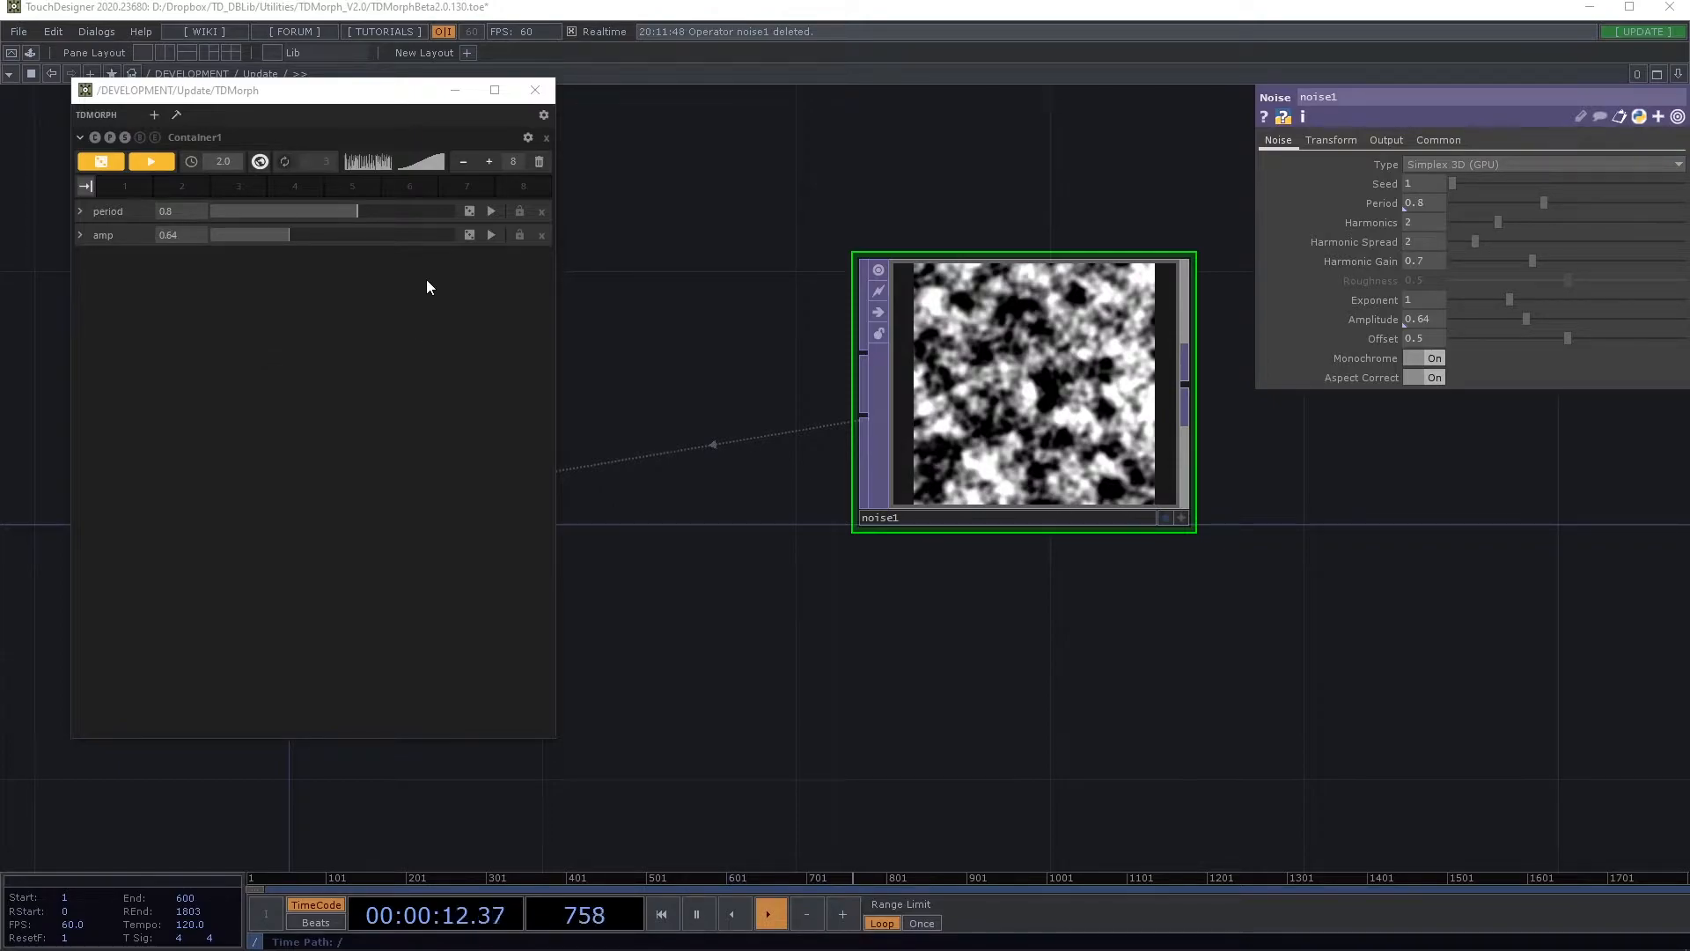
- Expand the period and amp parameters and set their individual times to 1.0 and 0.5
click(419, 165)
click(81, 214)
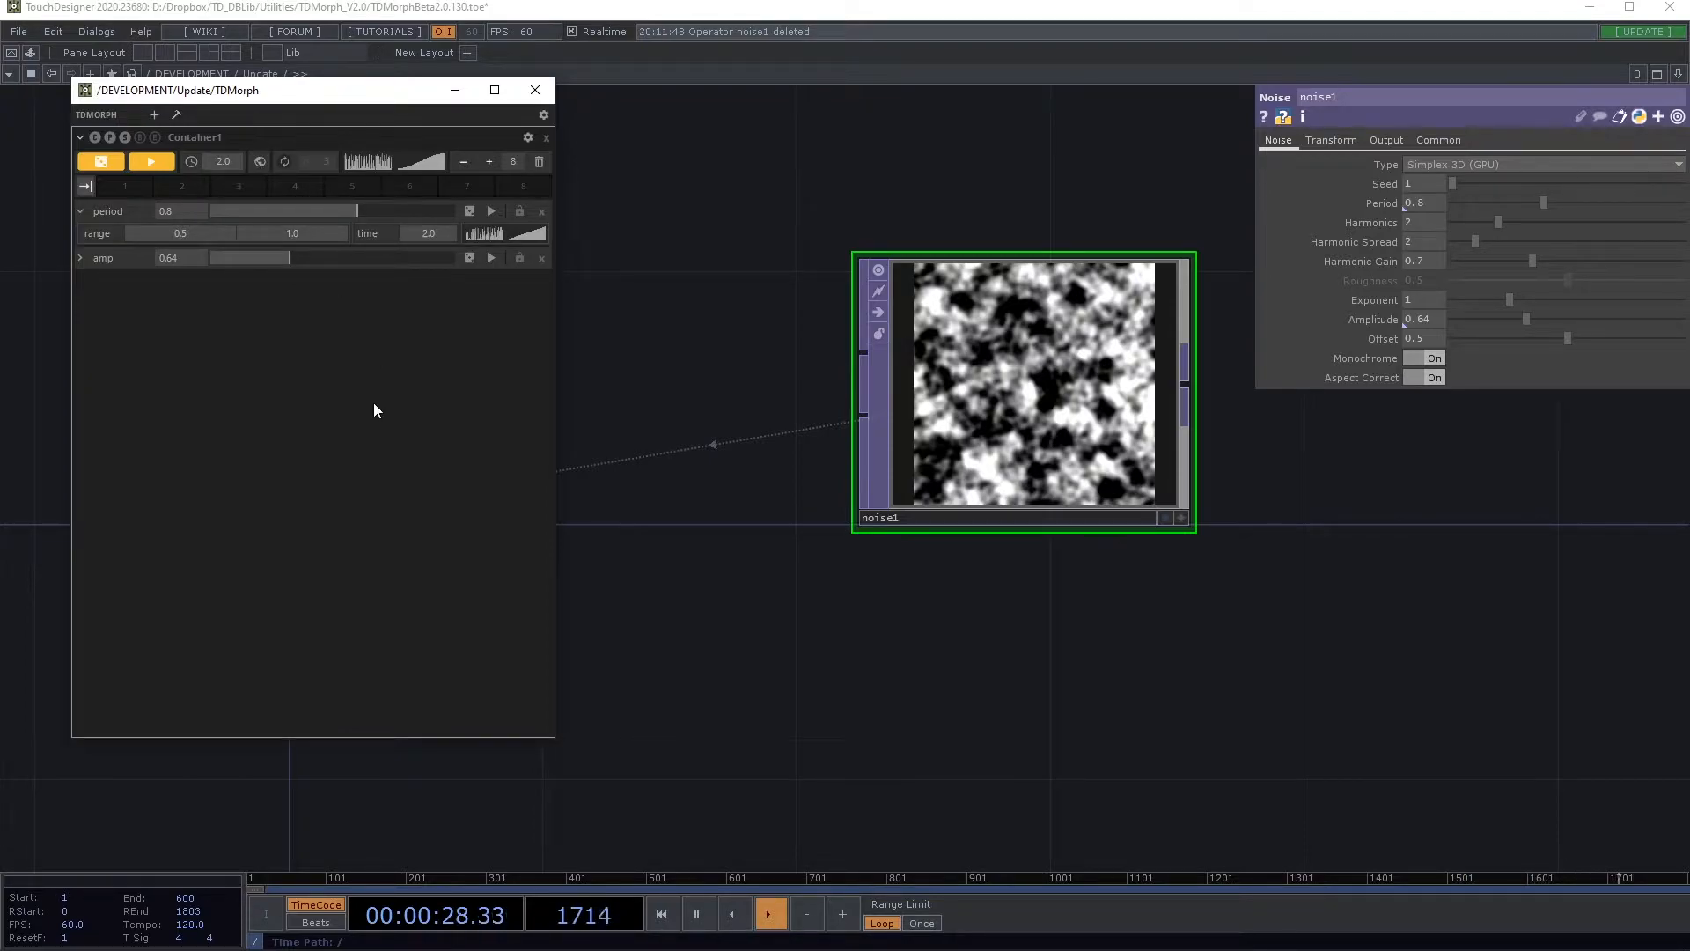
click(450, 235)
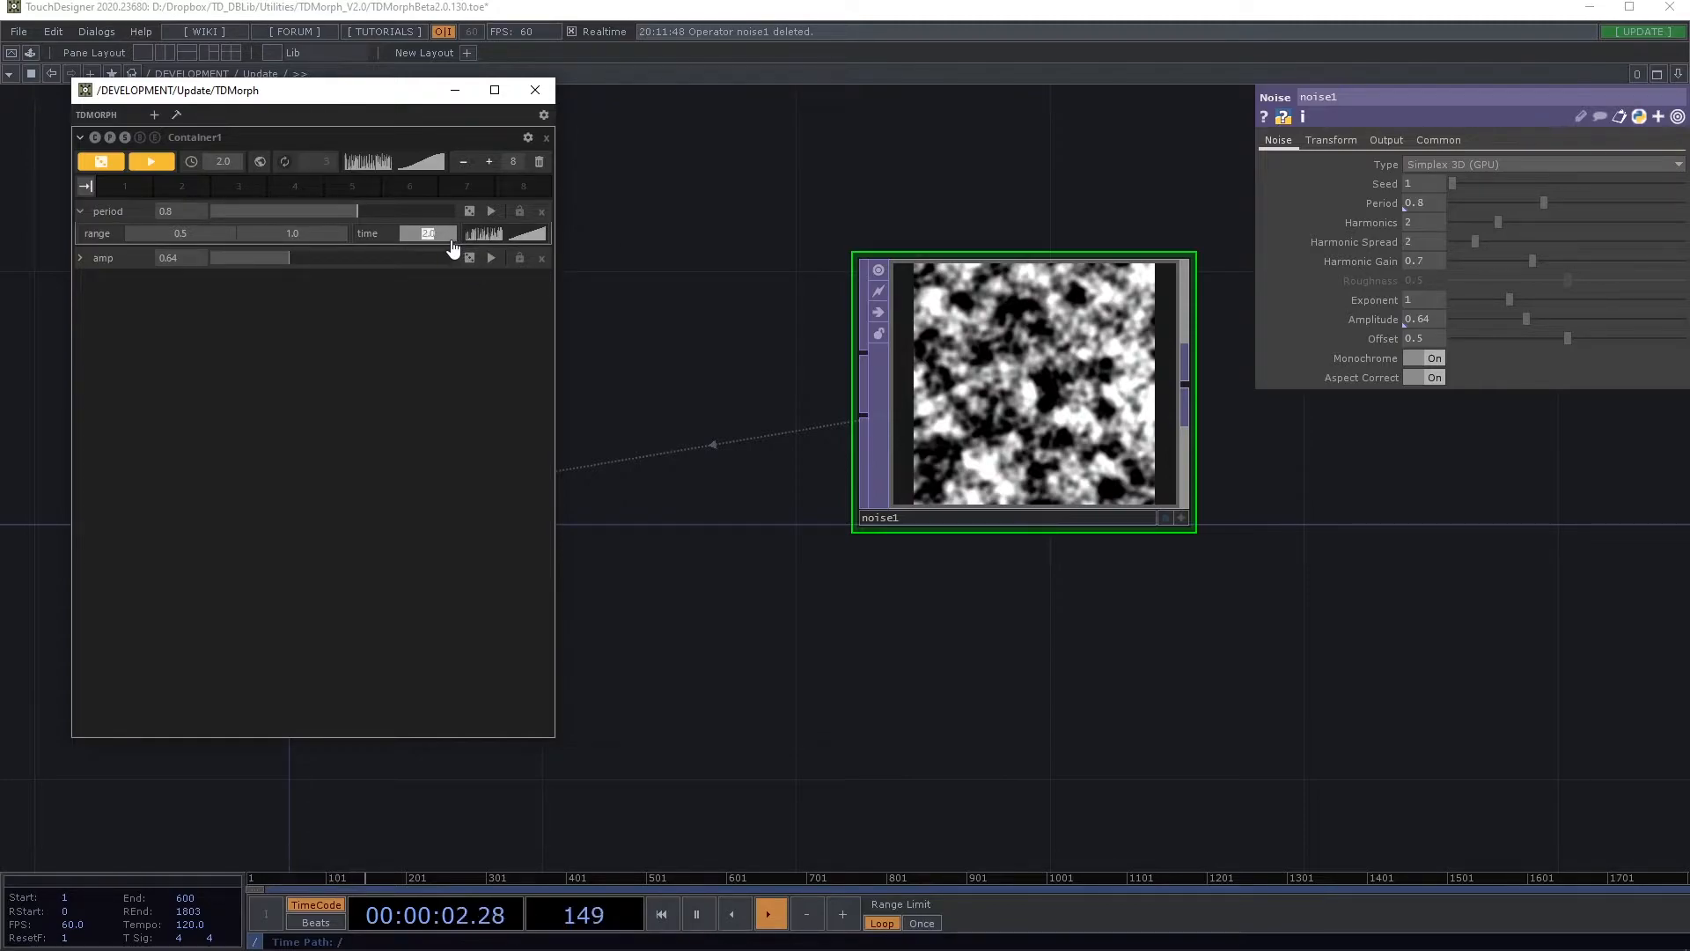
click(81, 258)
double_click(431, 240)
text(1)
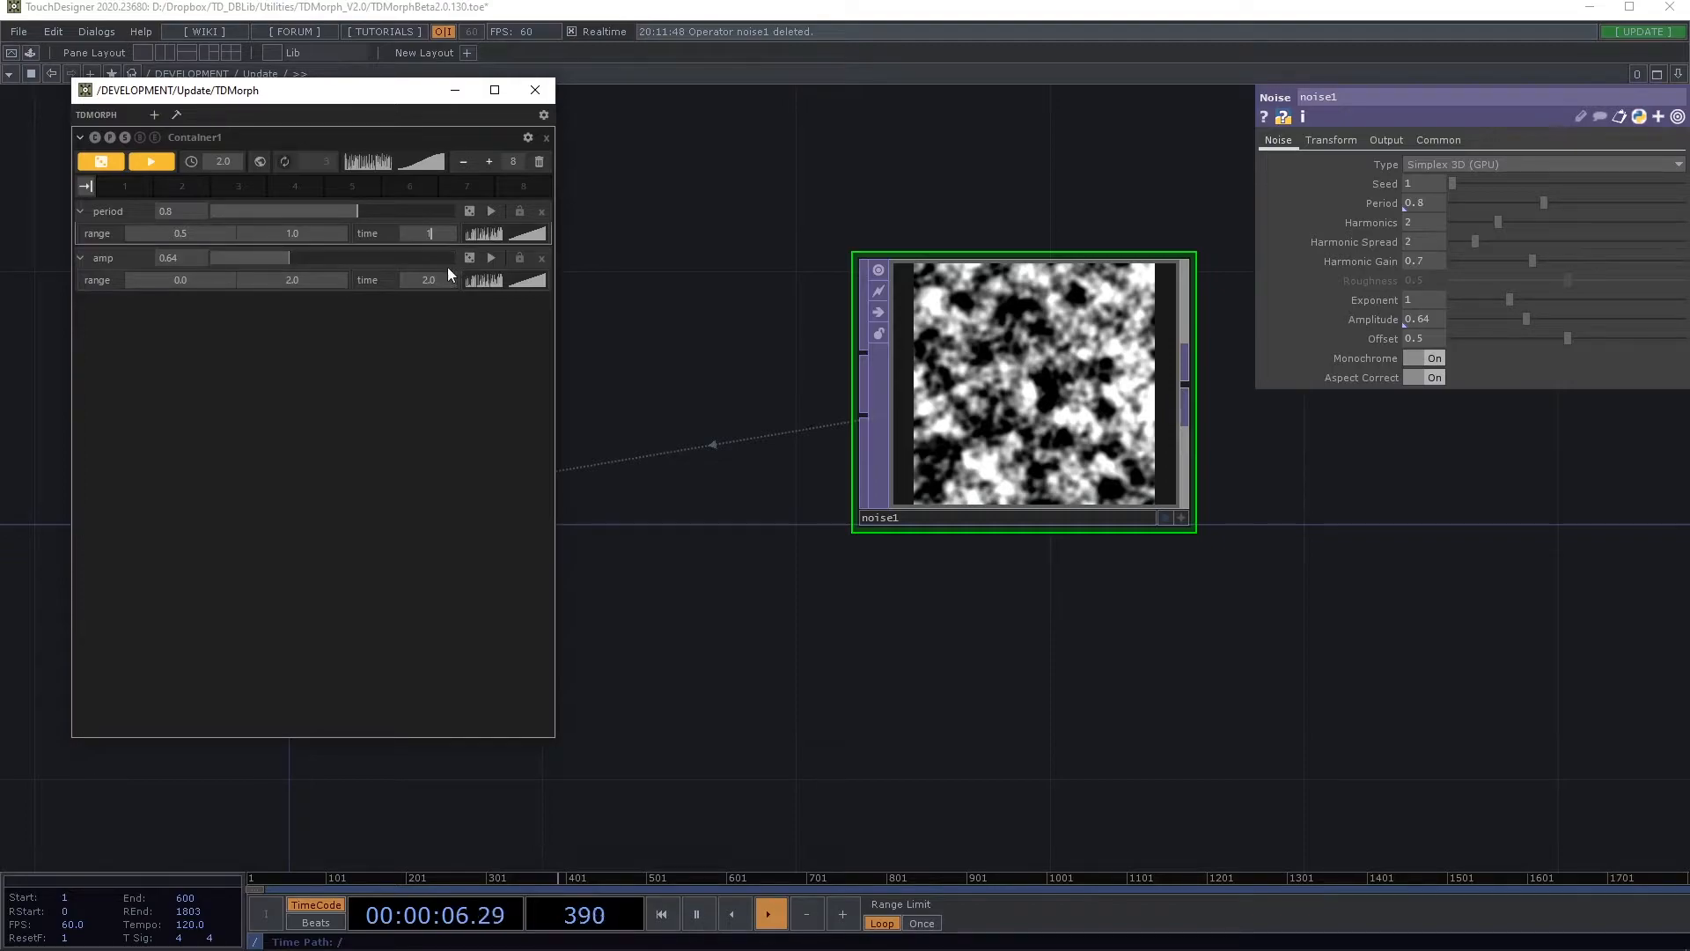
double_click(445, 287)
text(0.5)
key(Return)
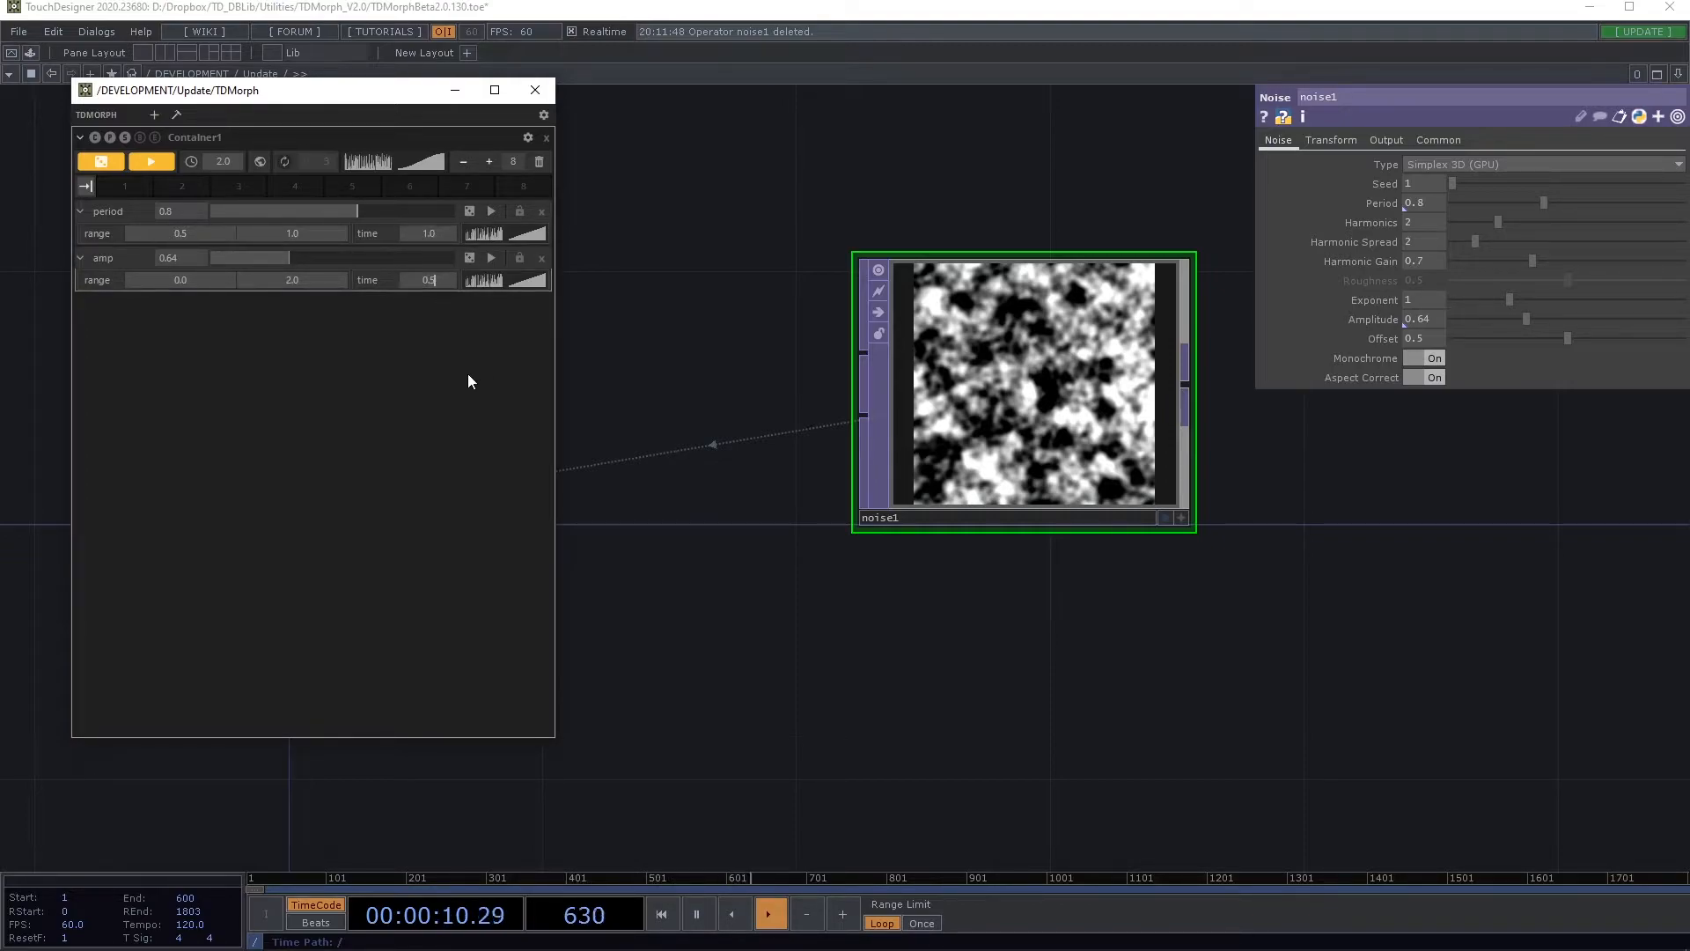
- Set the transition curve to Easein for period and CircularEaseOut for amp
click(520, 238)
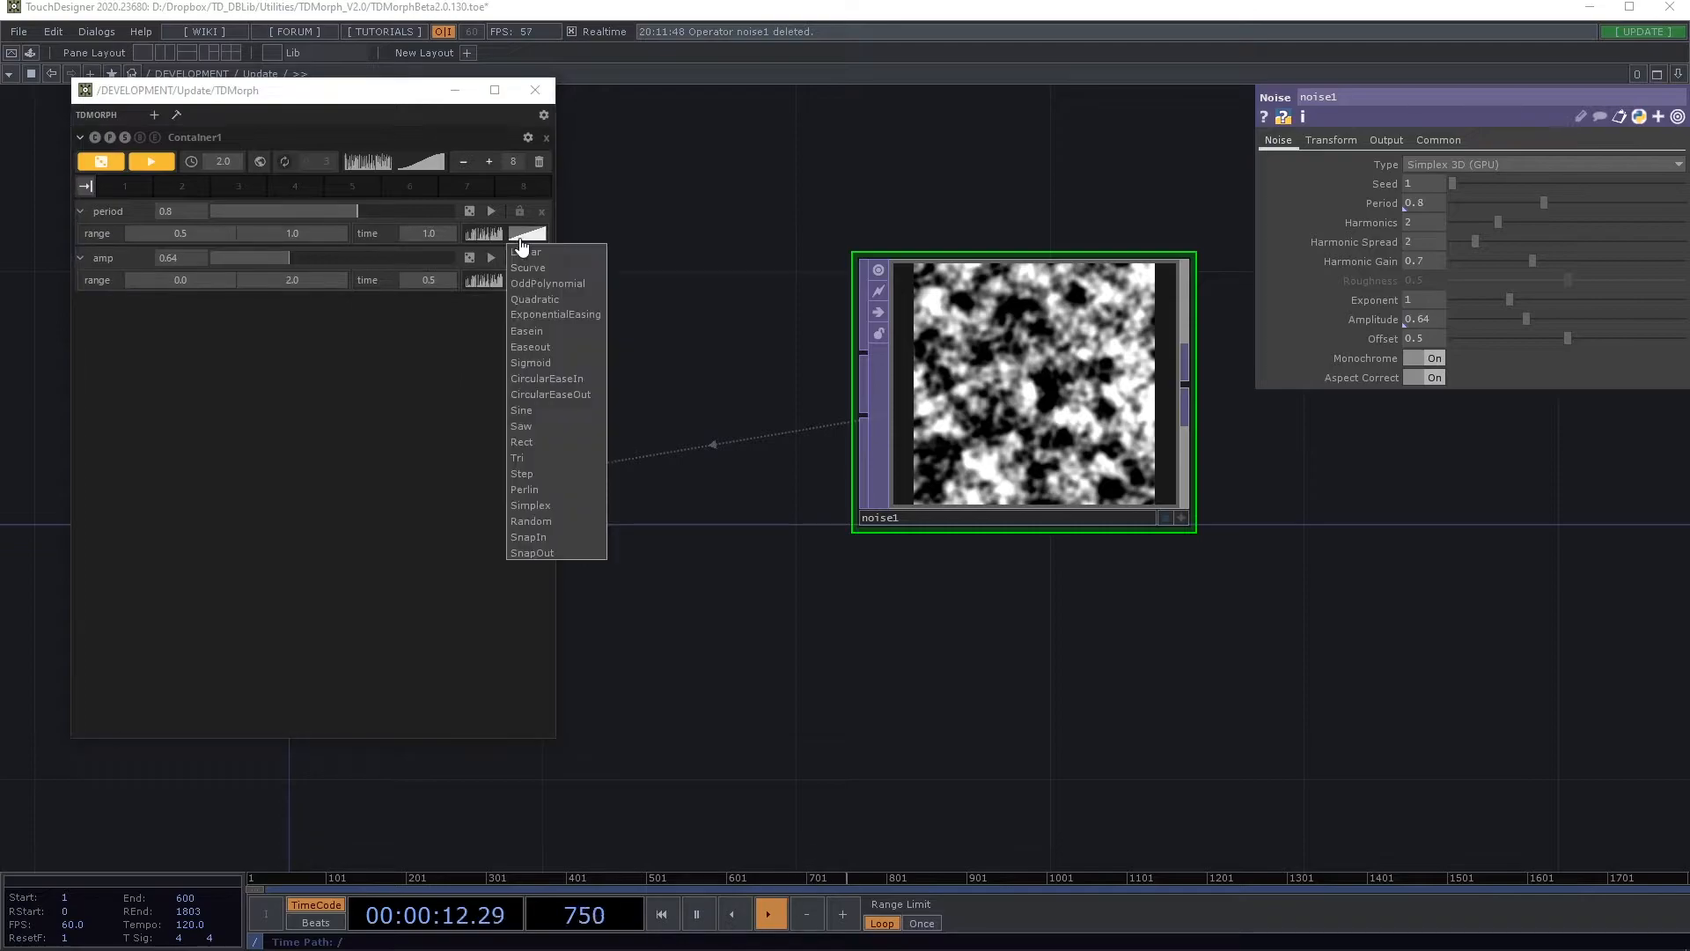
click(551, 331)
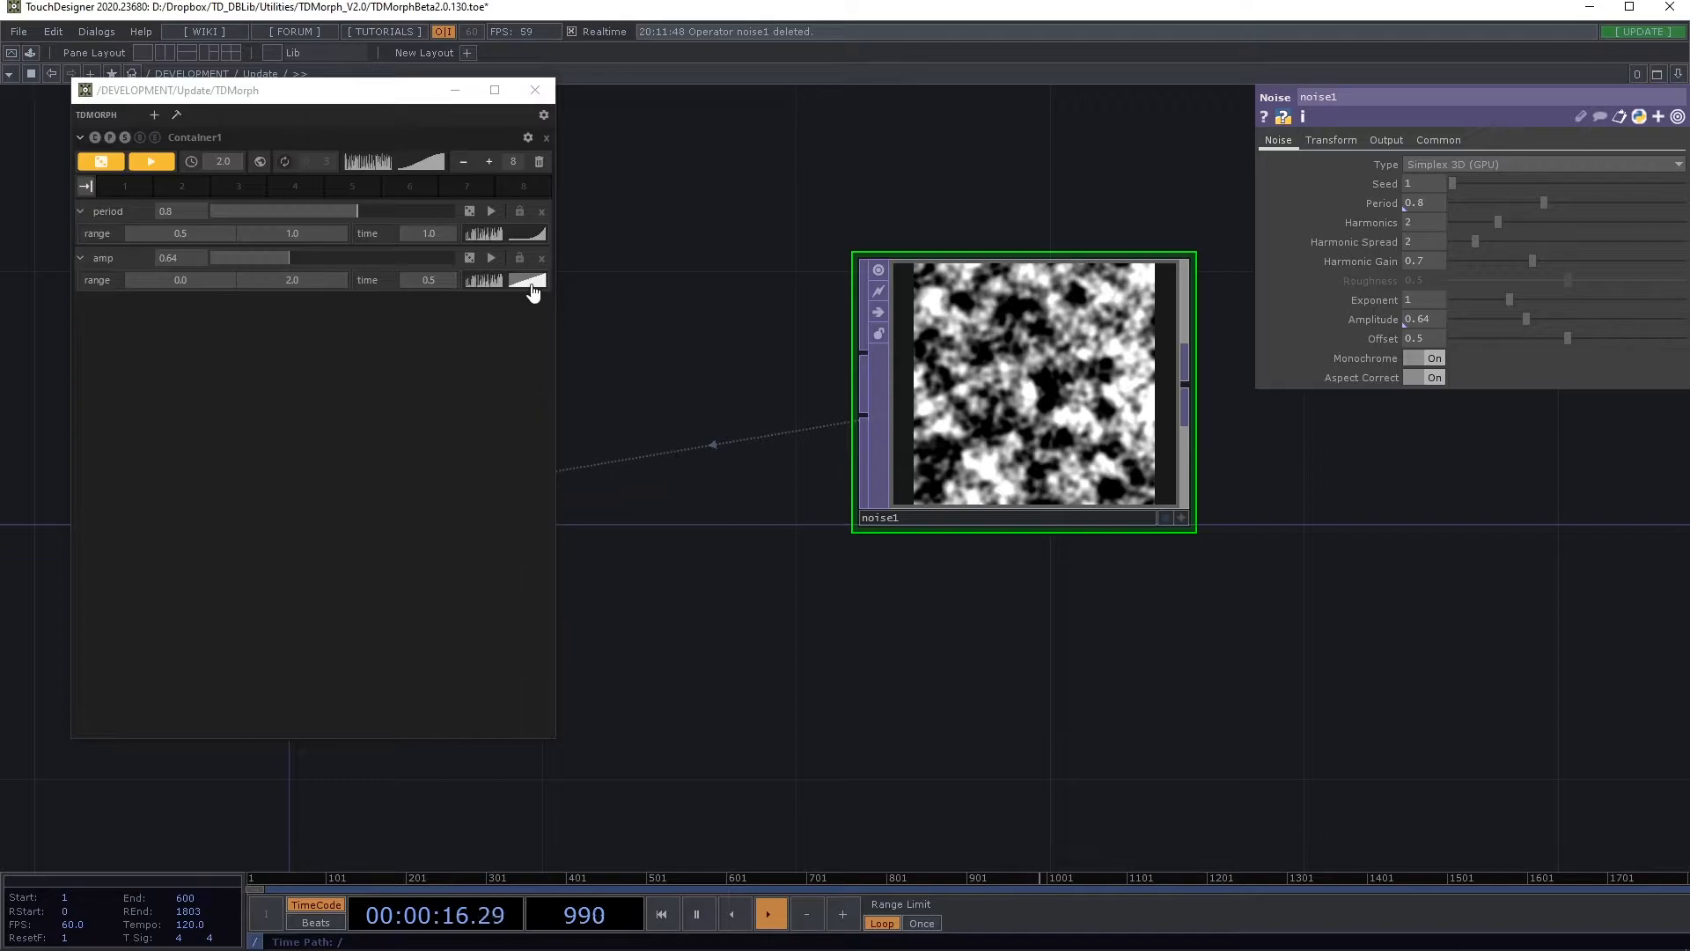
click(529, 281)
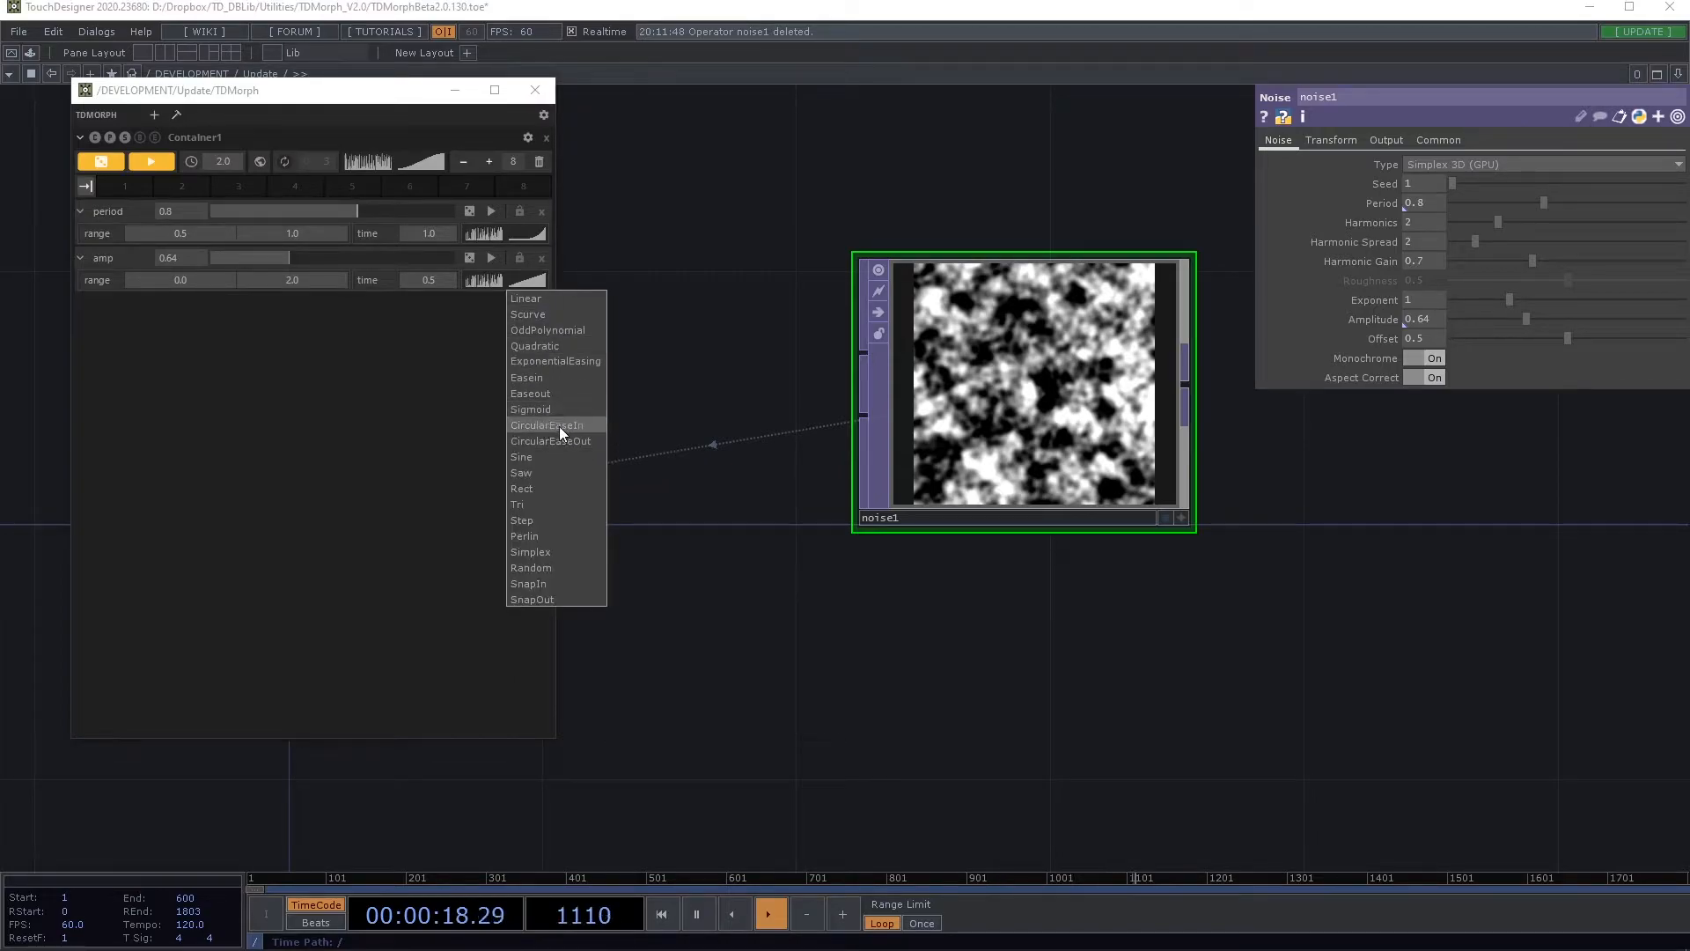
click(560, 427)
click(528, 280)
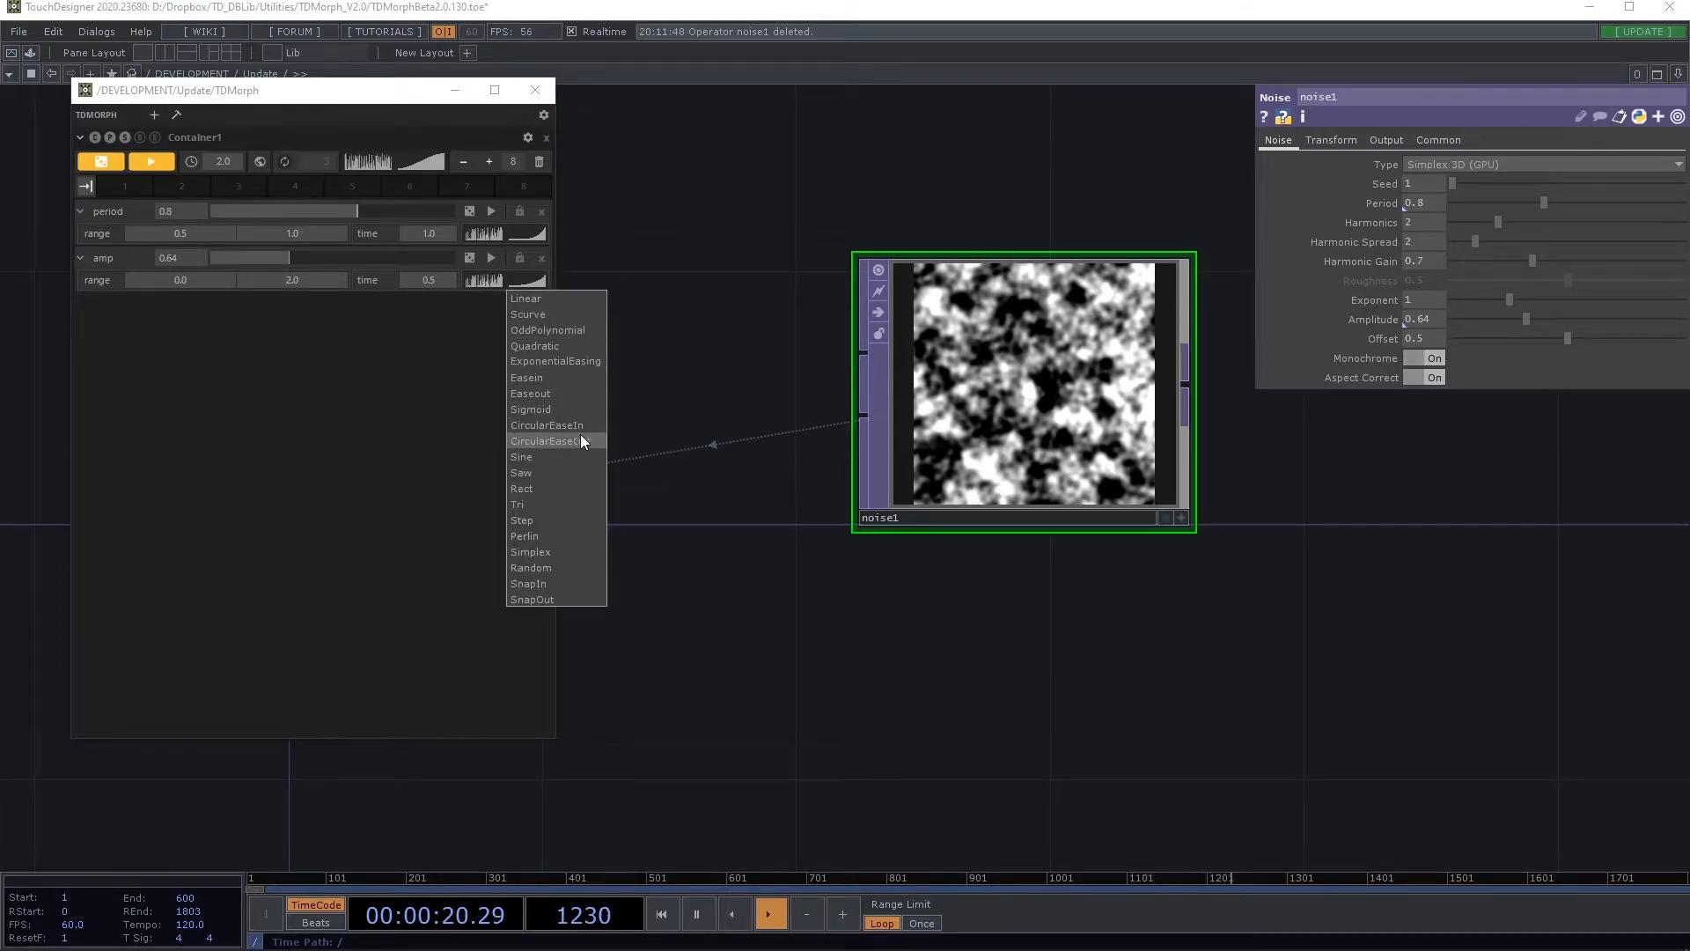
click(577, 440)
- Set the random distribution to Normal for the period parameter and Beta for amp
click(487, 234)
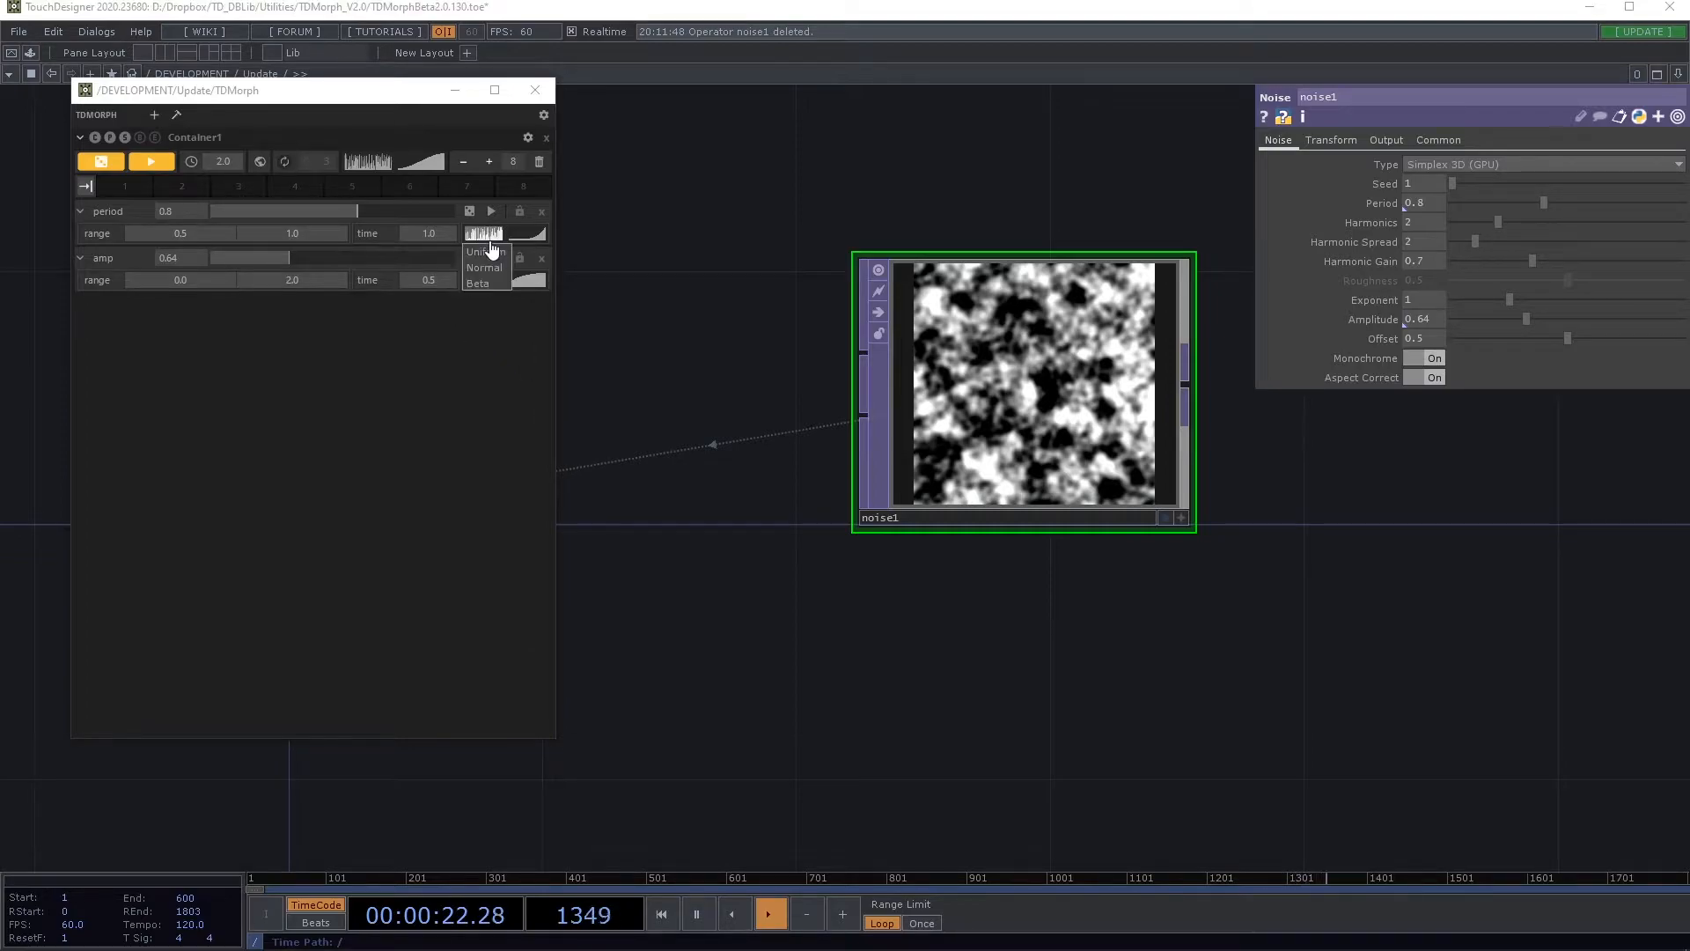
click(498, 267)
click(491, 279)
click(493, 329)
click(377, 369)
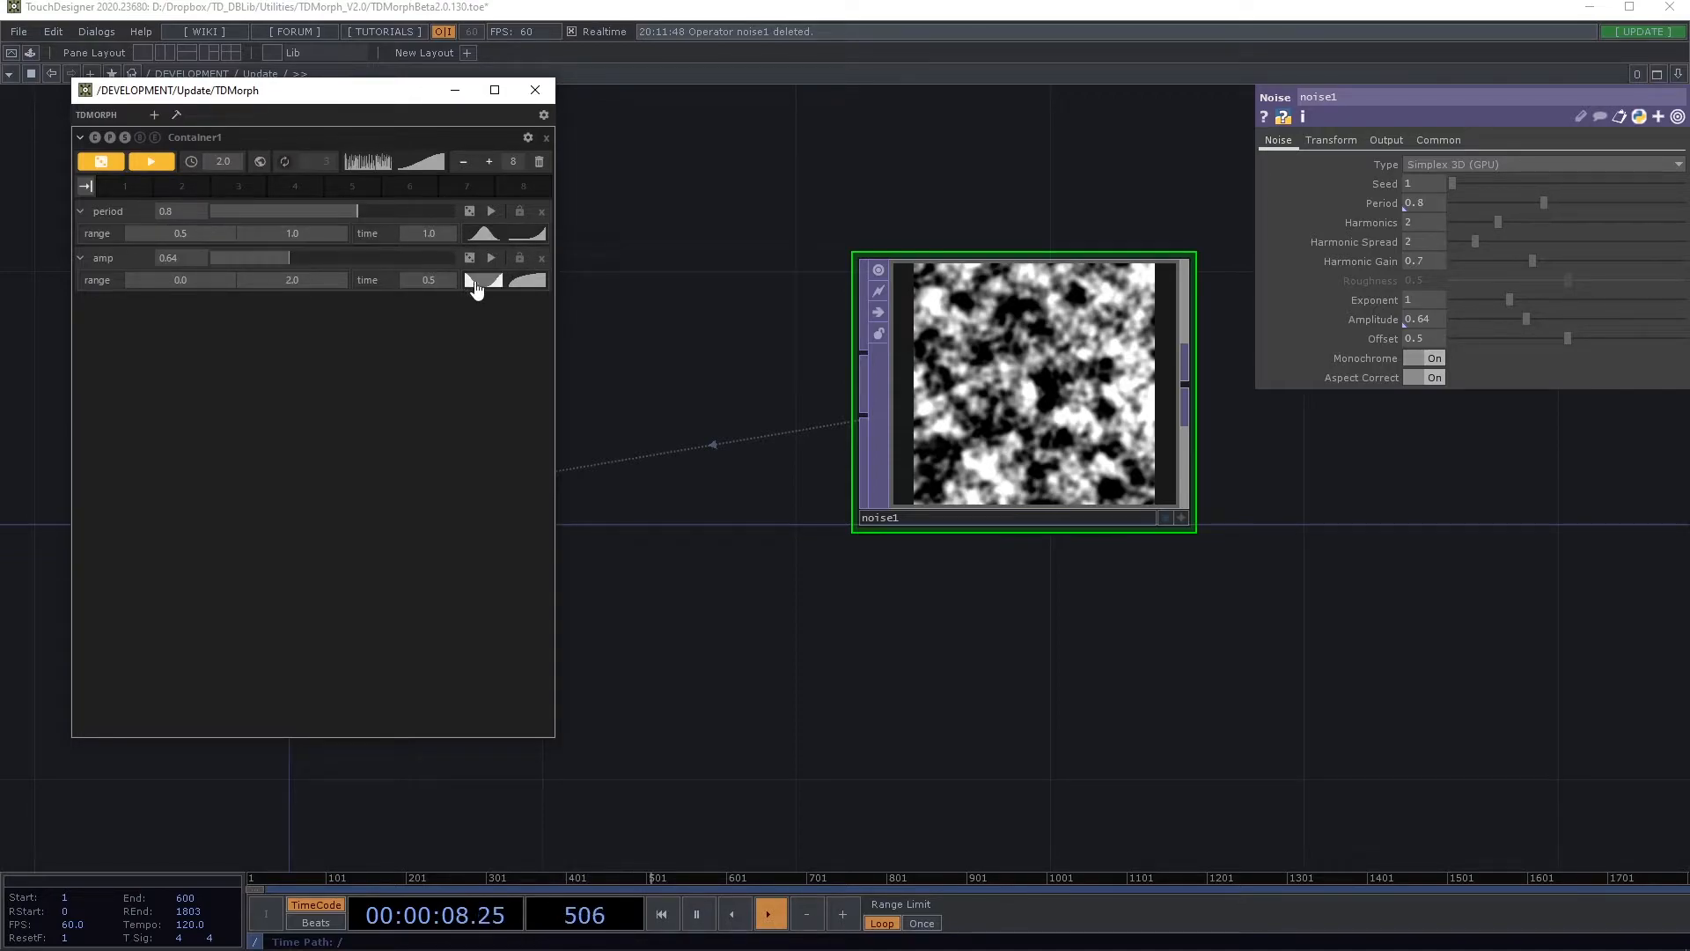
- Morph Container1 to random values, switch on its global settings toggle, and morph it again
click(154, 164)
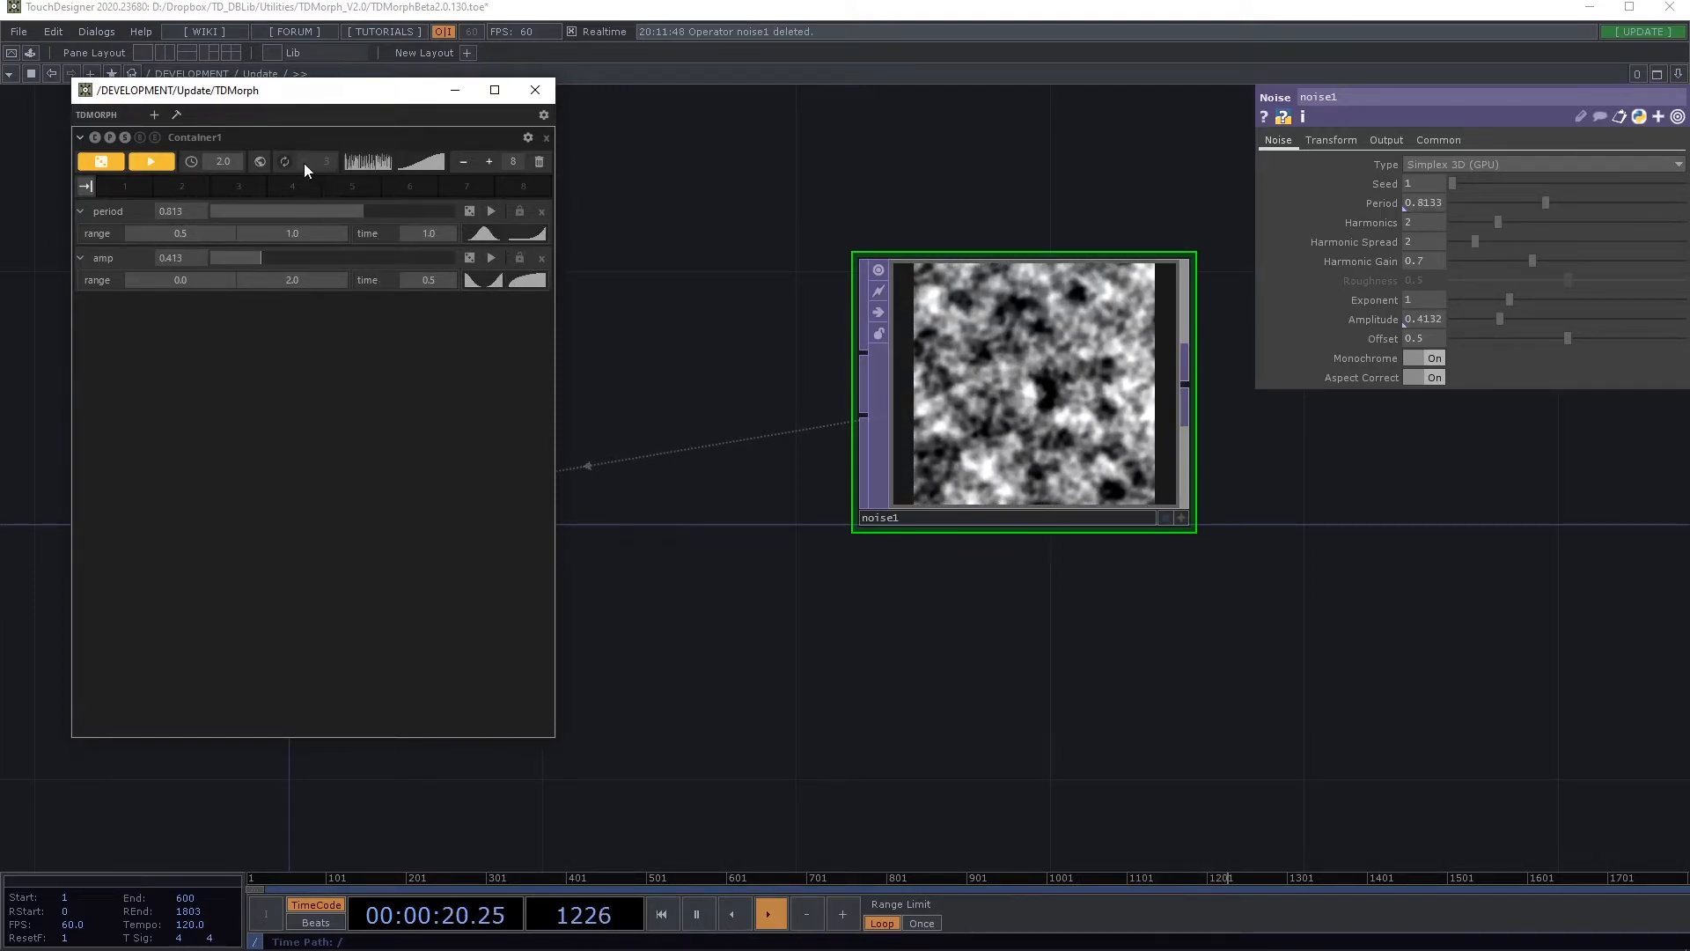
click(259, 162)
click(159, 164)
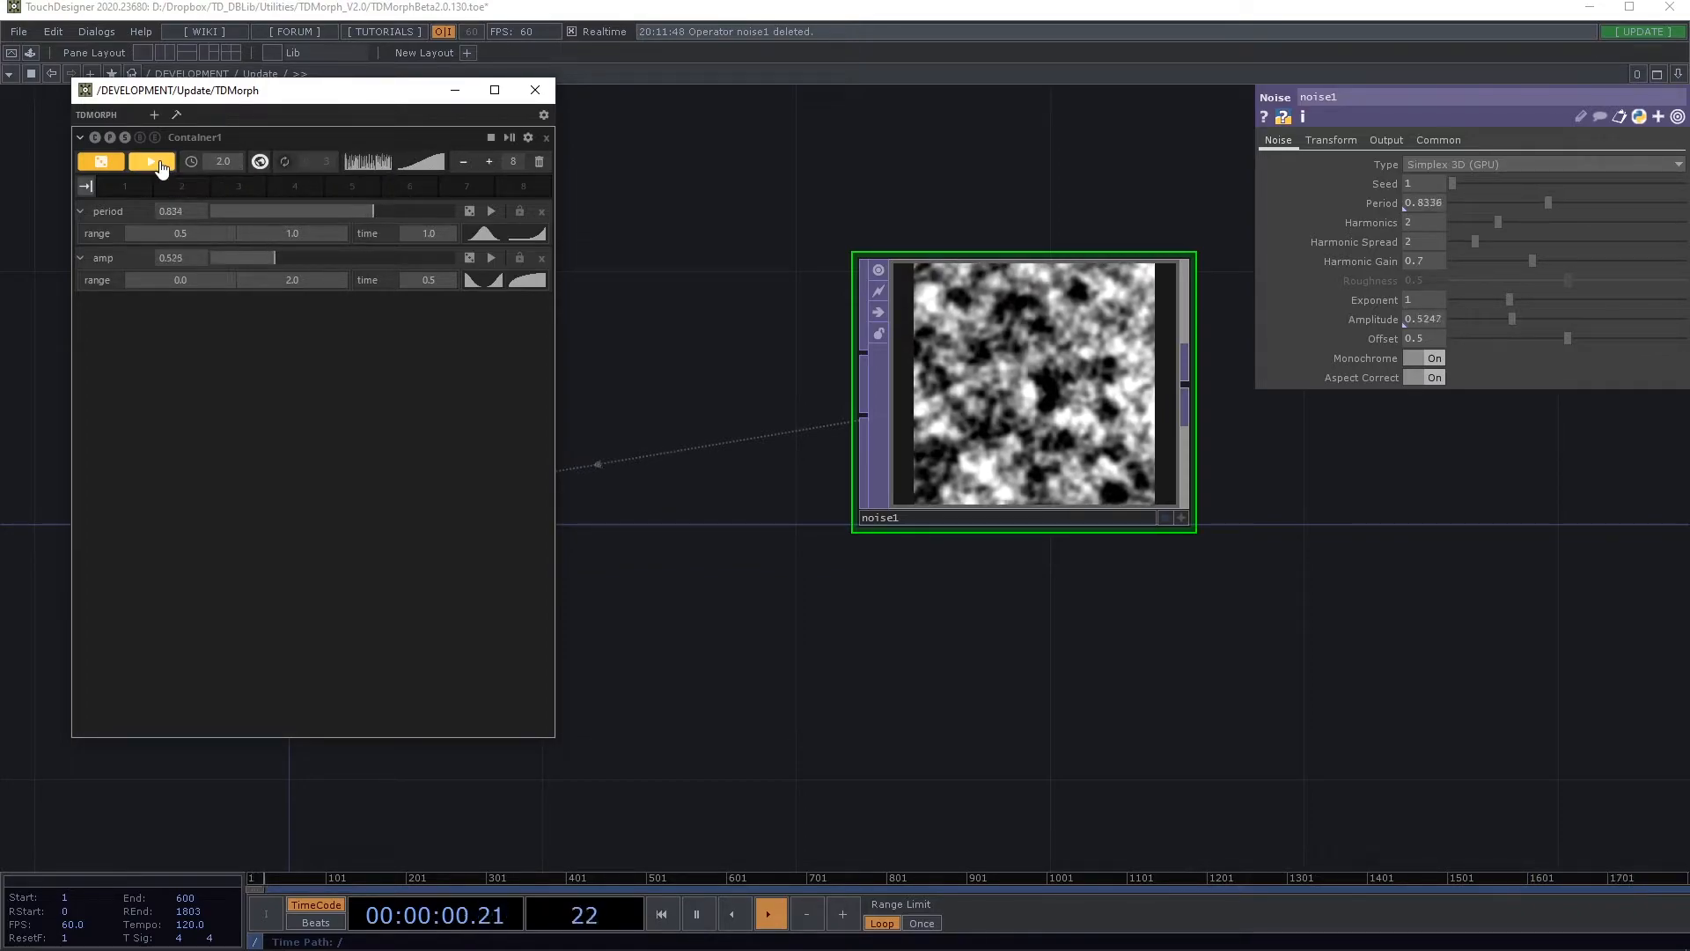
click(162, 170)
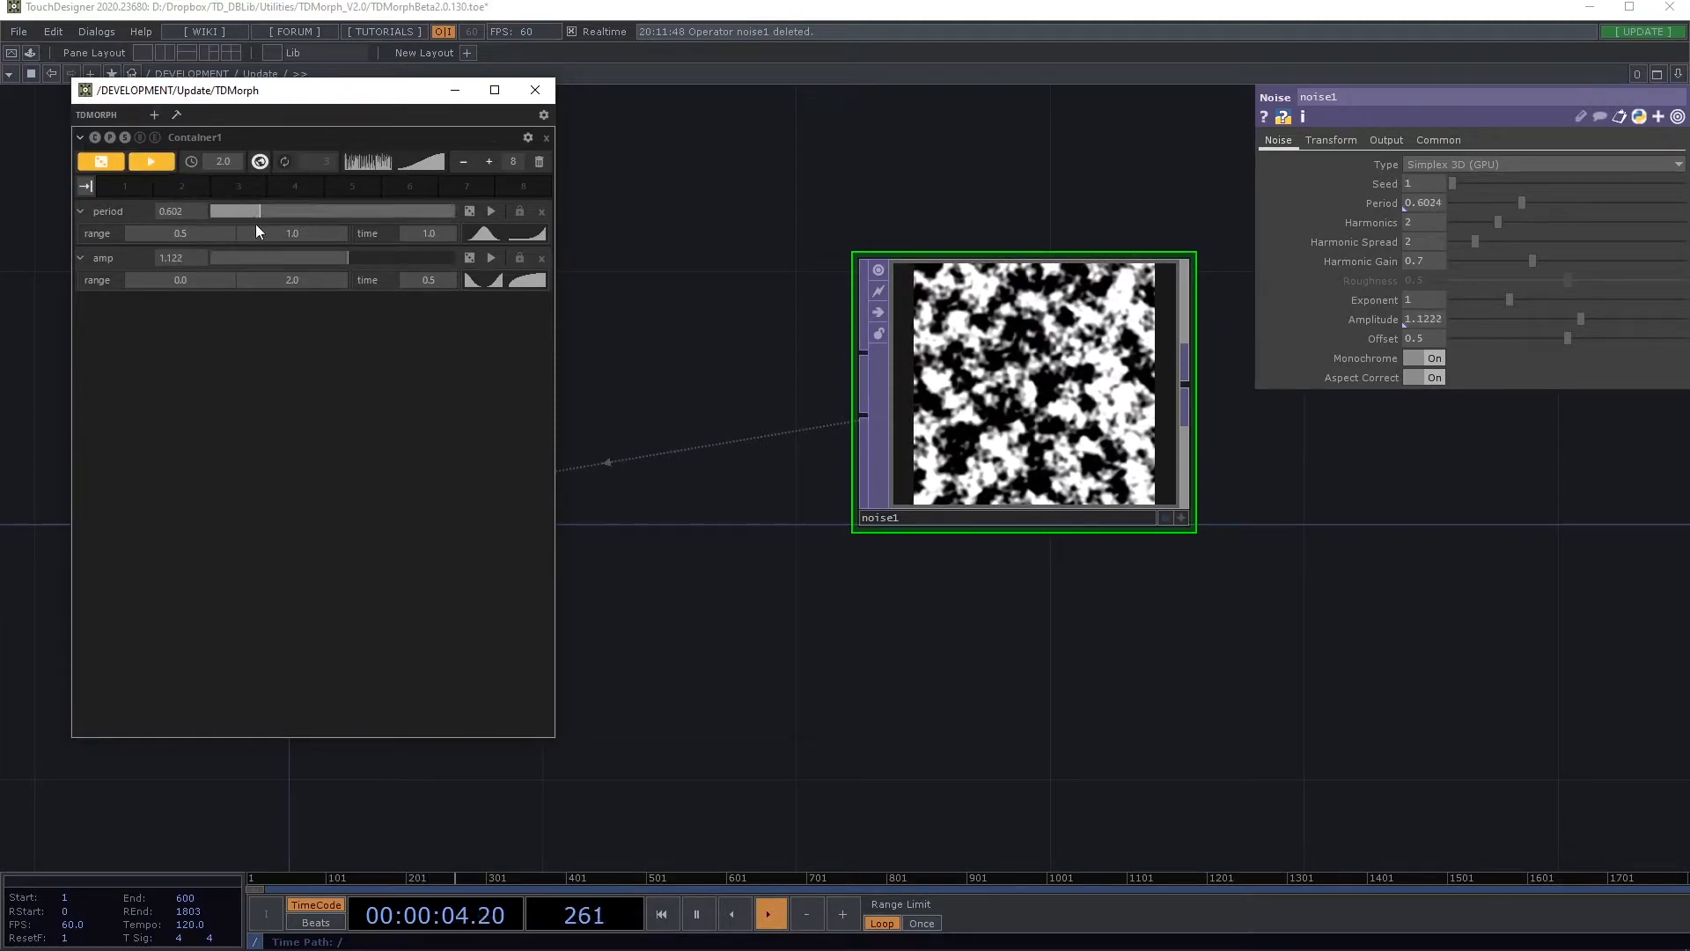
- Morph period and amp individually to random values, and slide the period value to about 0.808
click(490, 213)
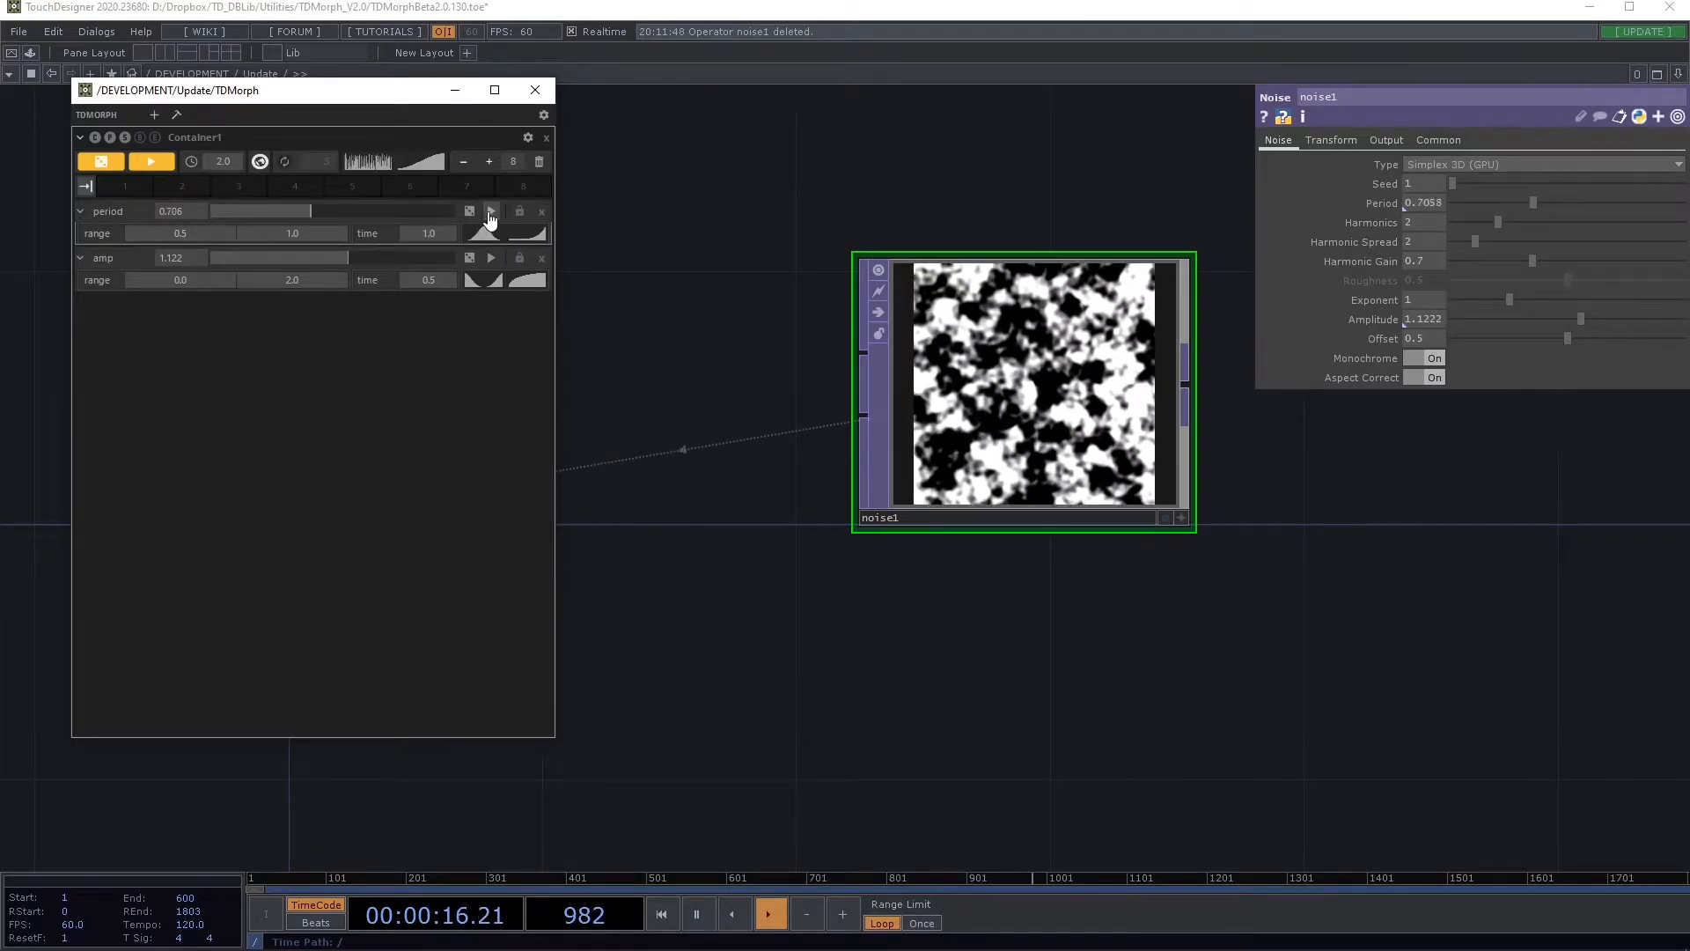
click(491, 213)
click(492, 259)
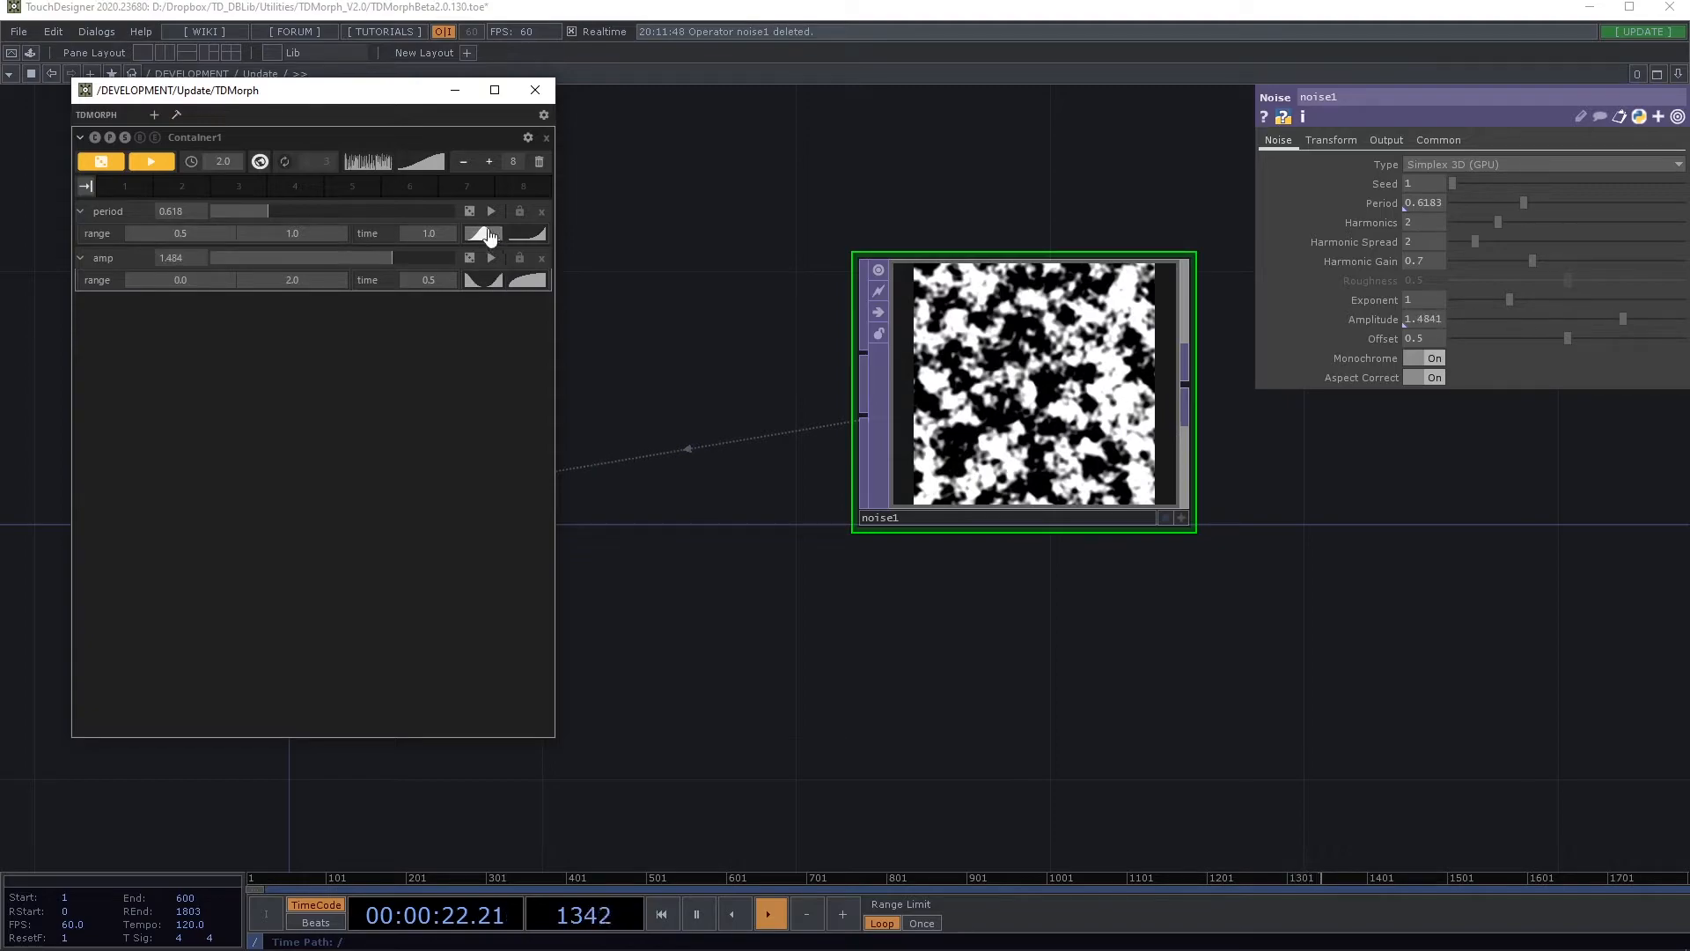
click(491, 258)
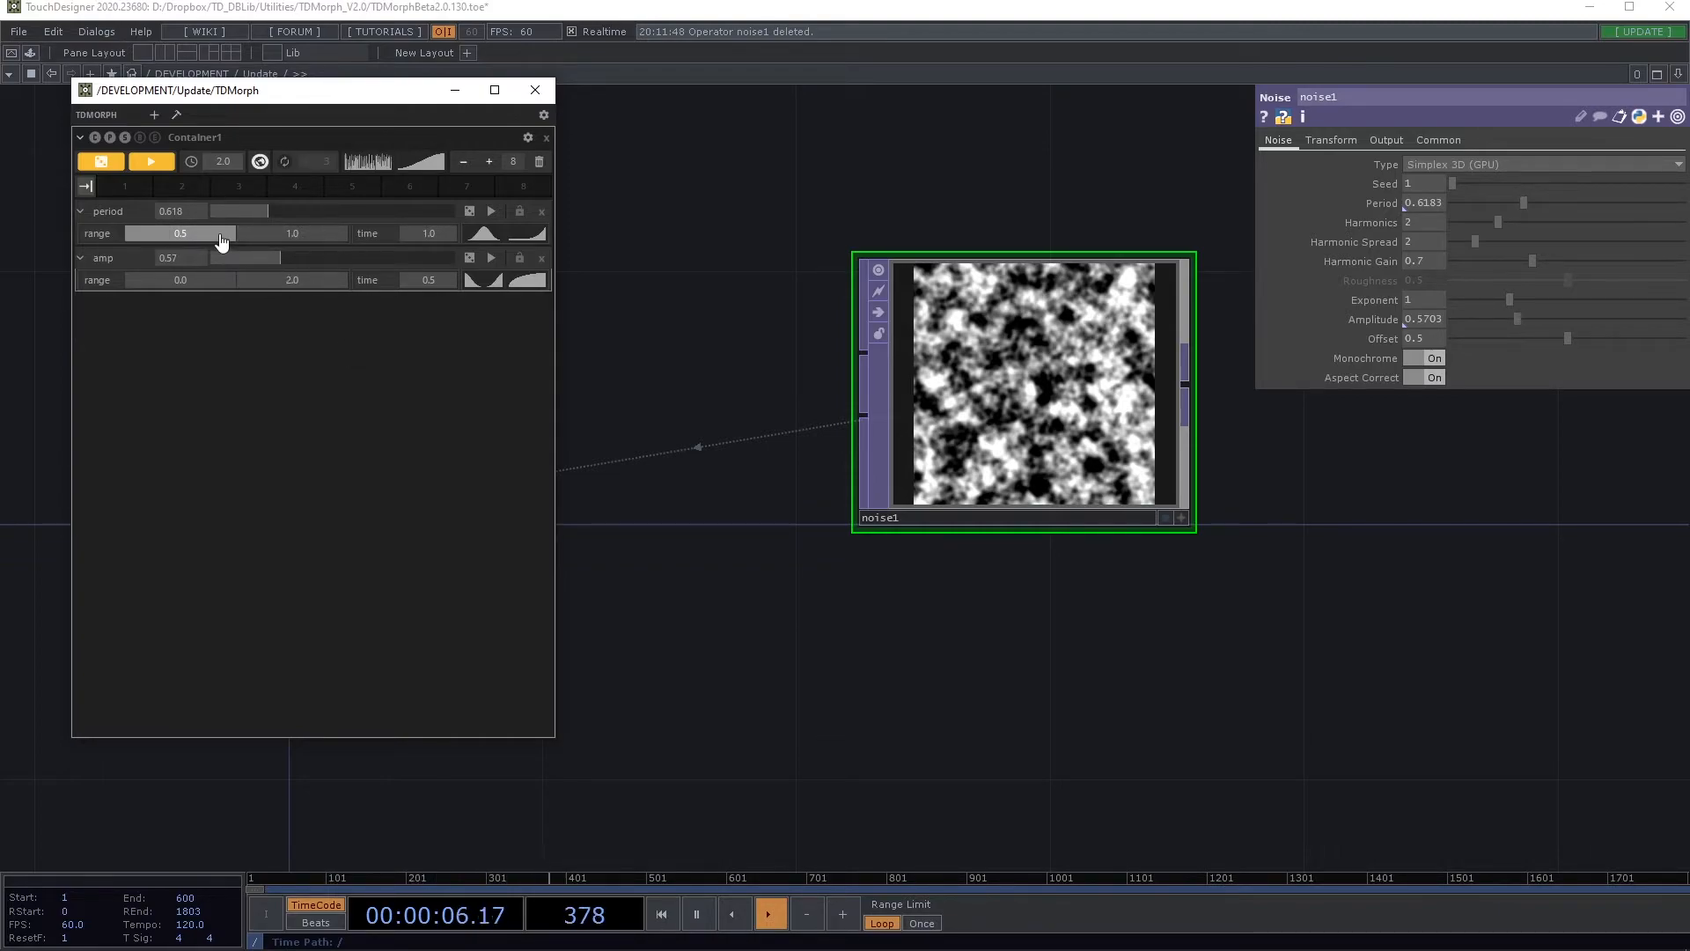
drag(255, 212, 373, 238)
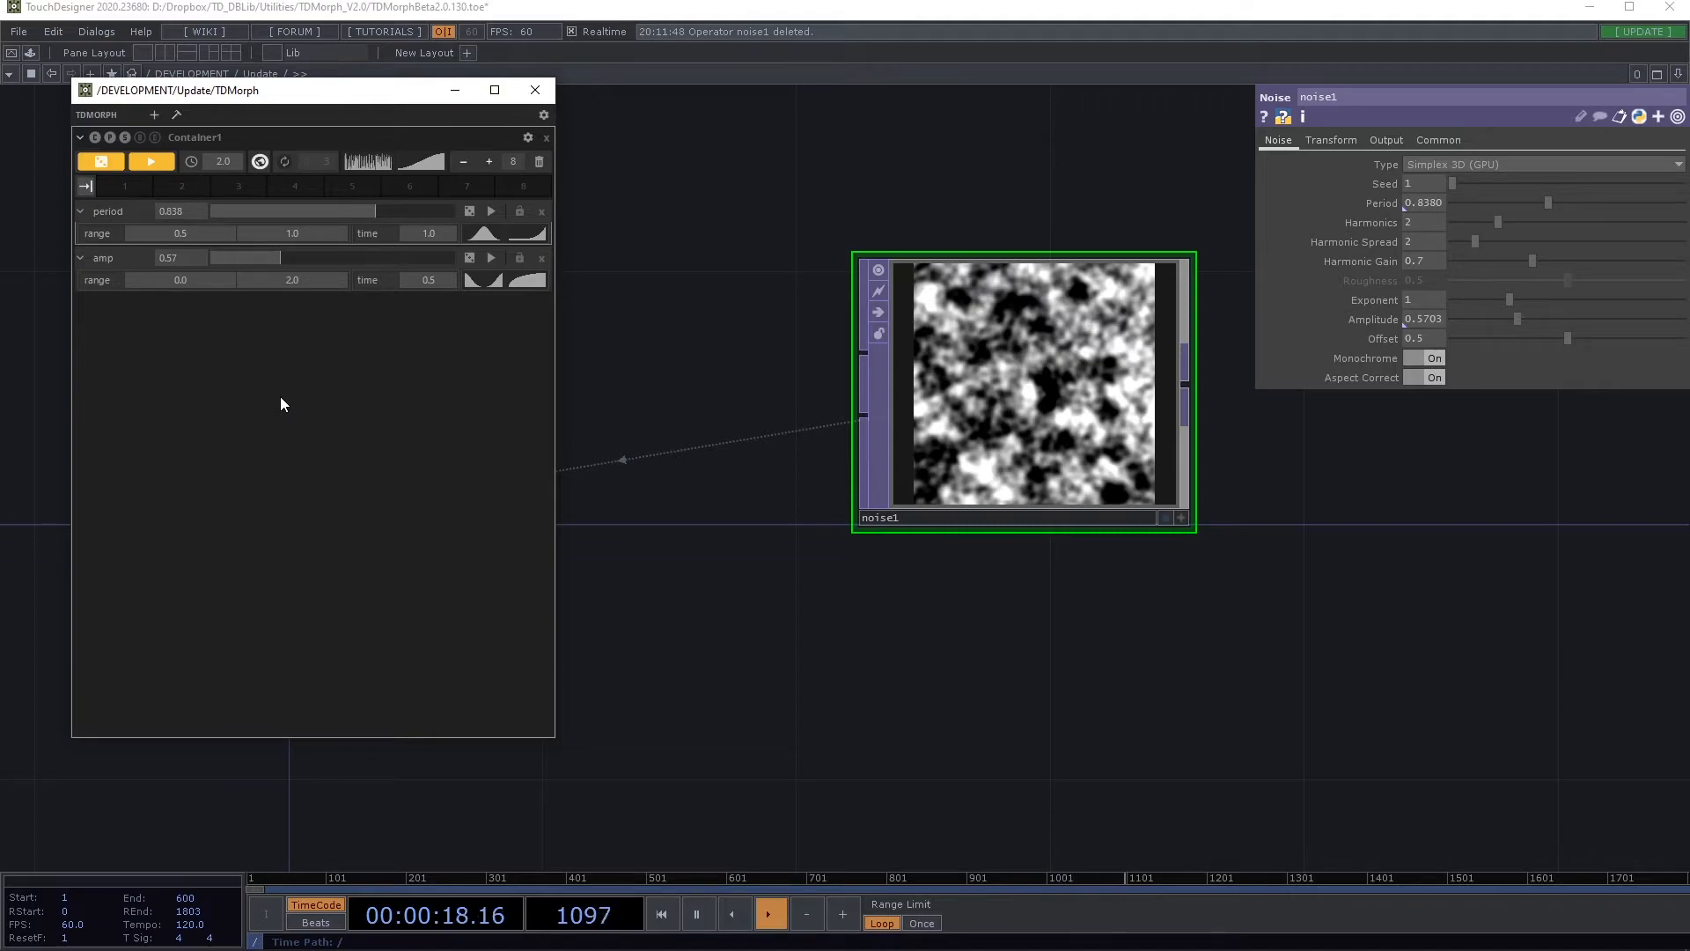
drag(354, 212, 361, 274)
- Set the period range to 1.0–2.0 and morph Container1 to random values twice
click(214, 234)
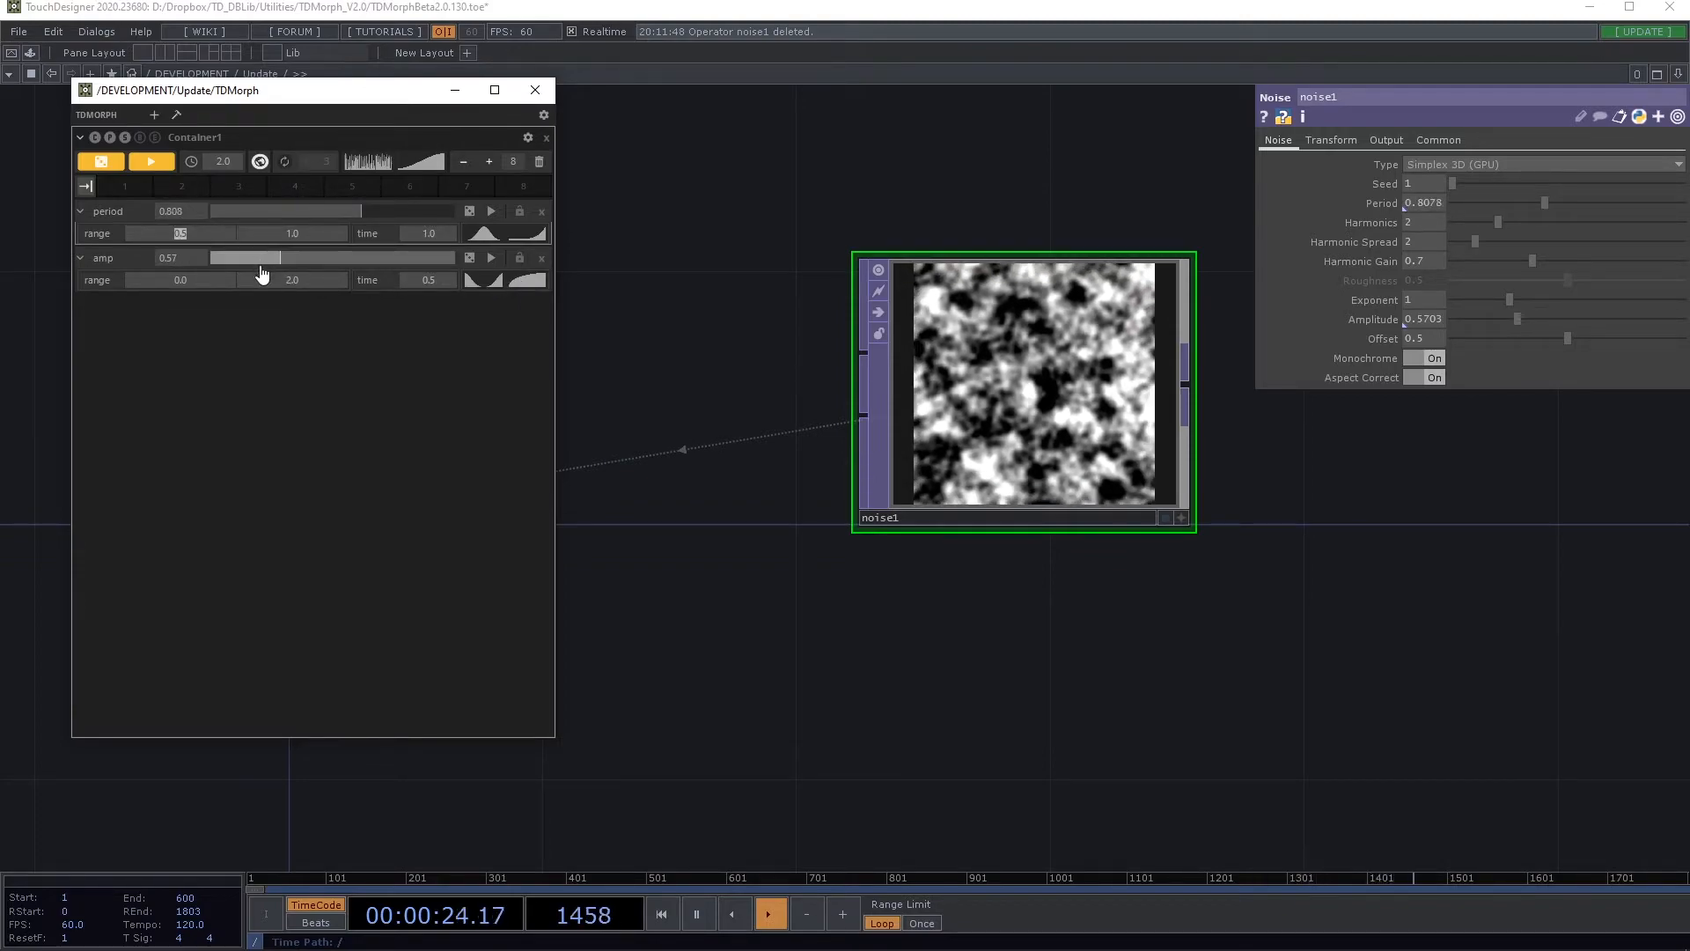
text(1)
click(305, 235)
text(2)
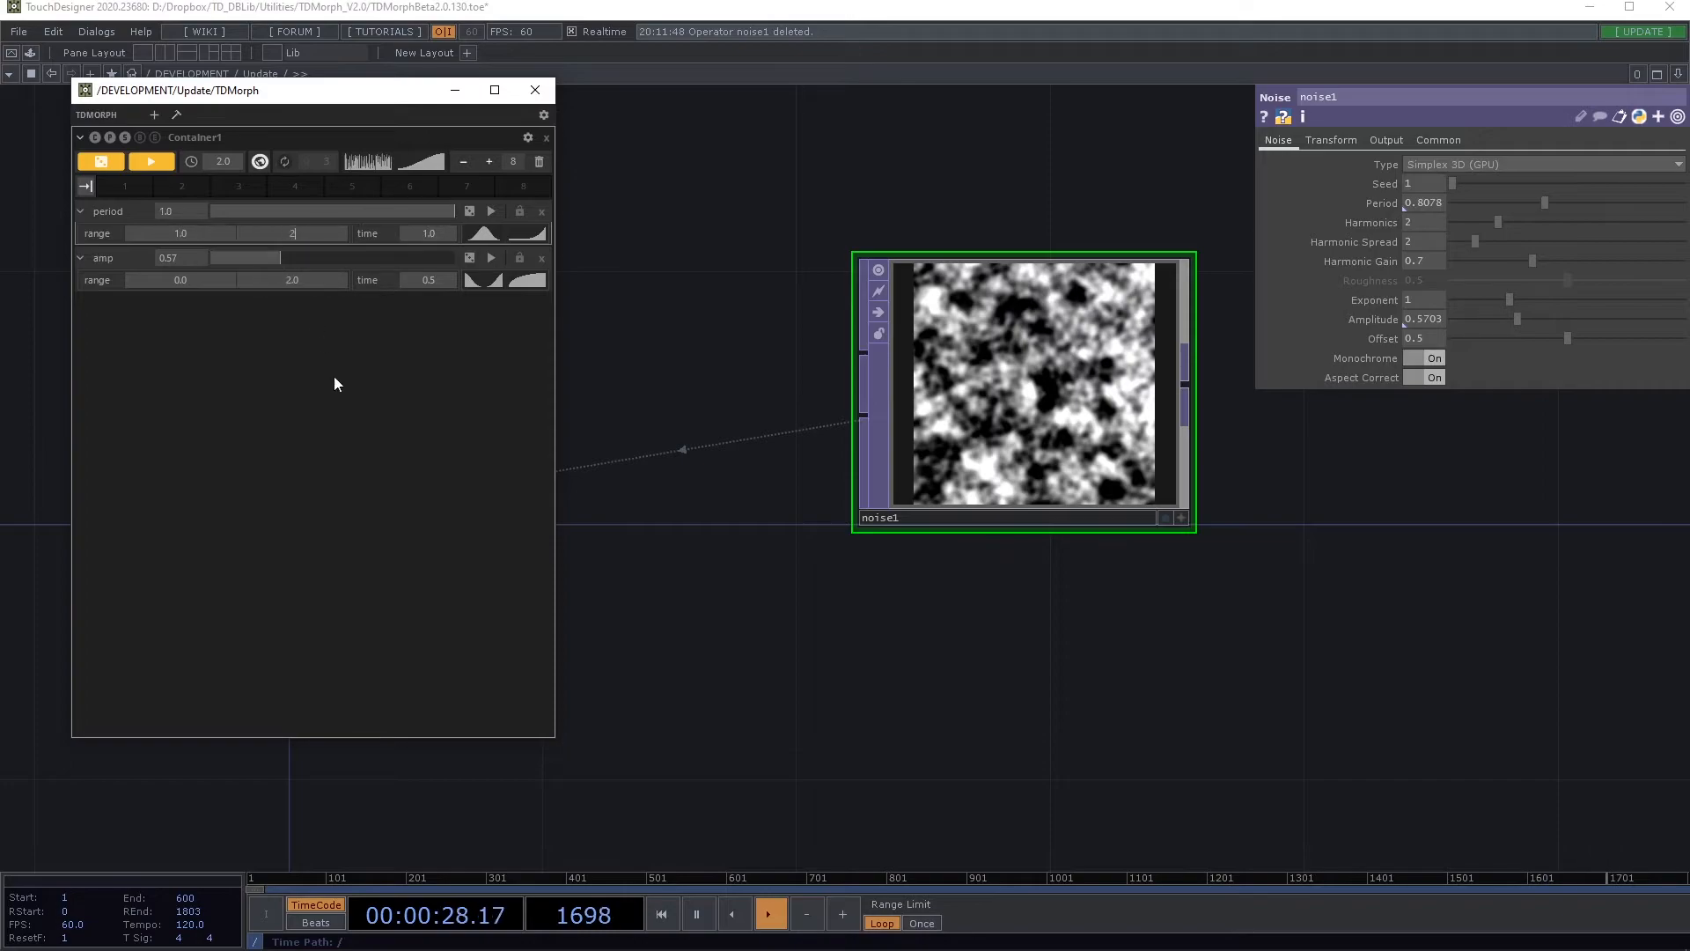
key(Return)
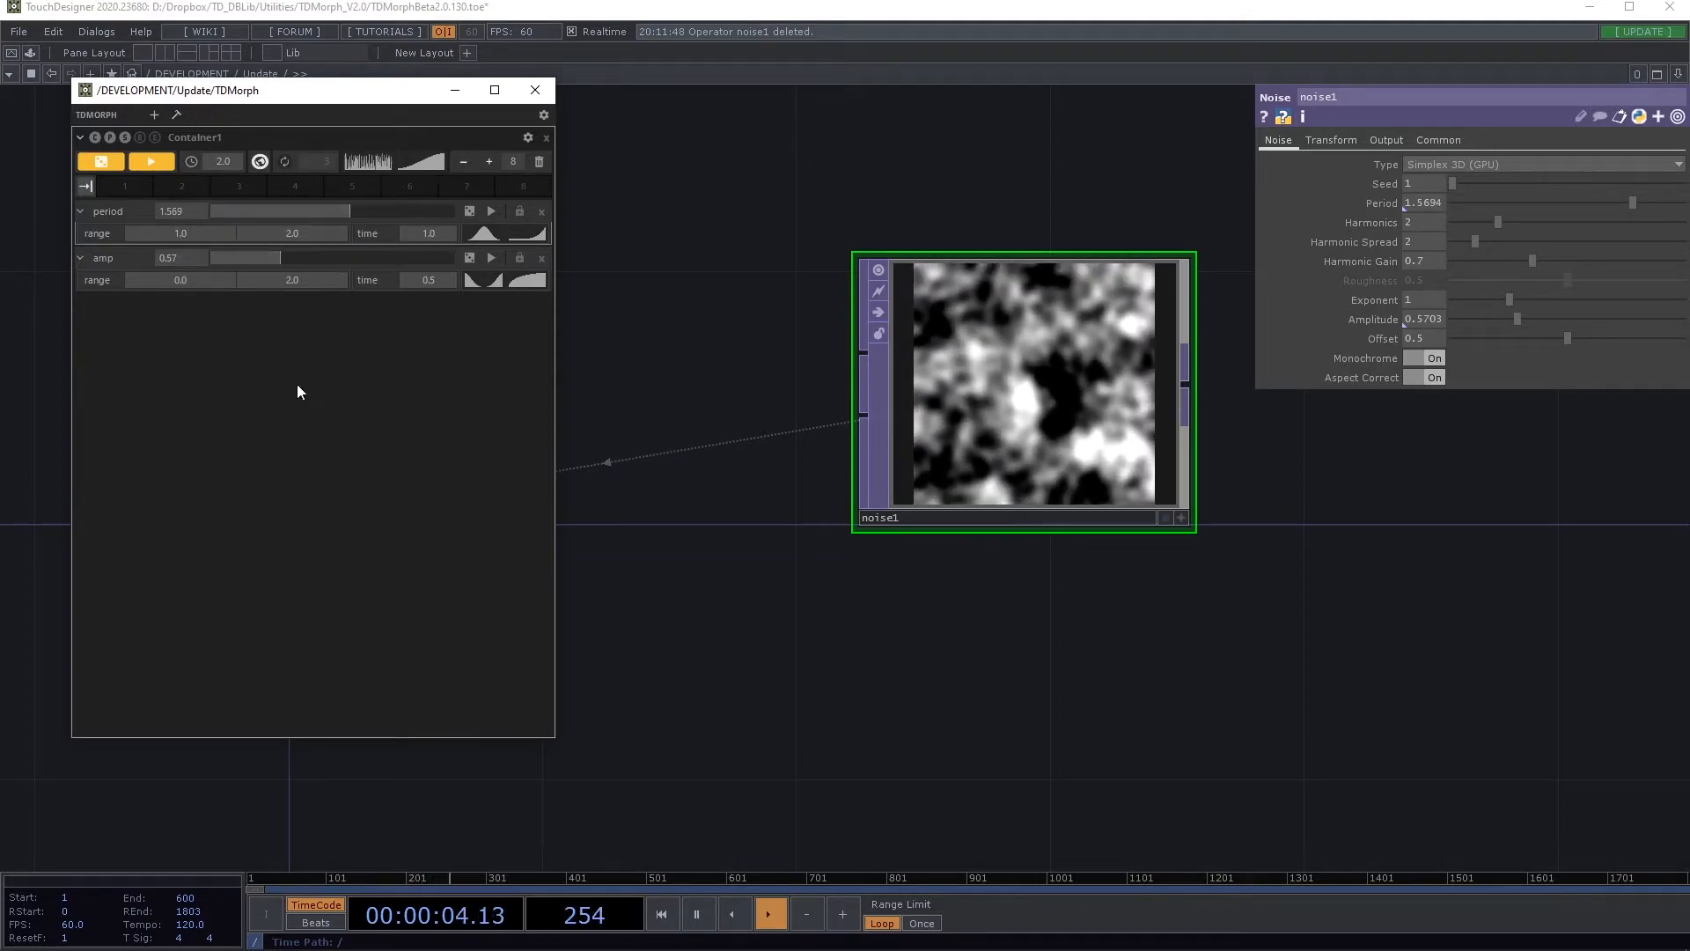
click(158, 170)
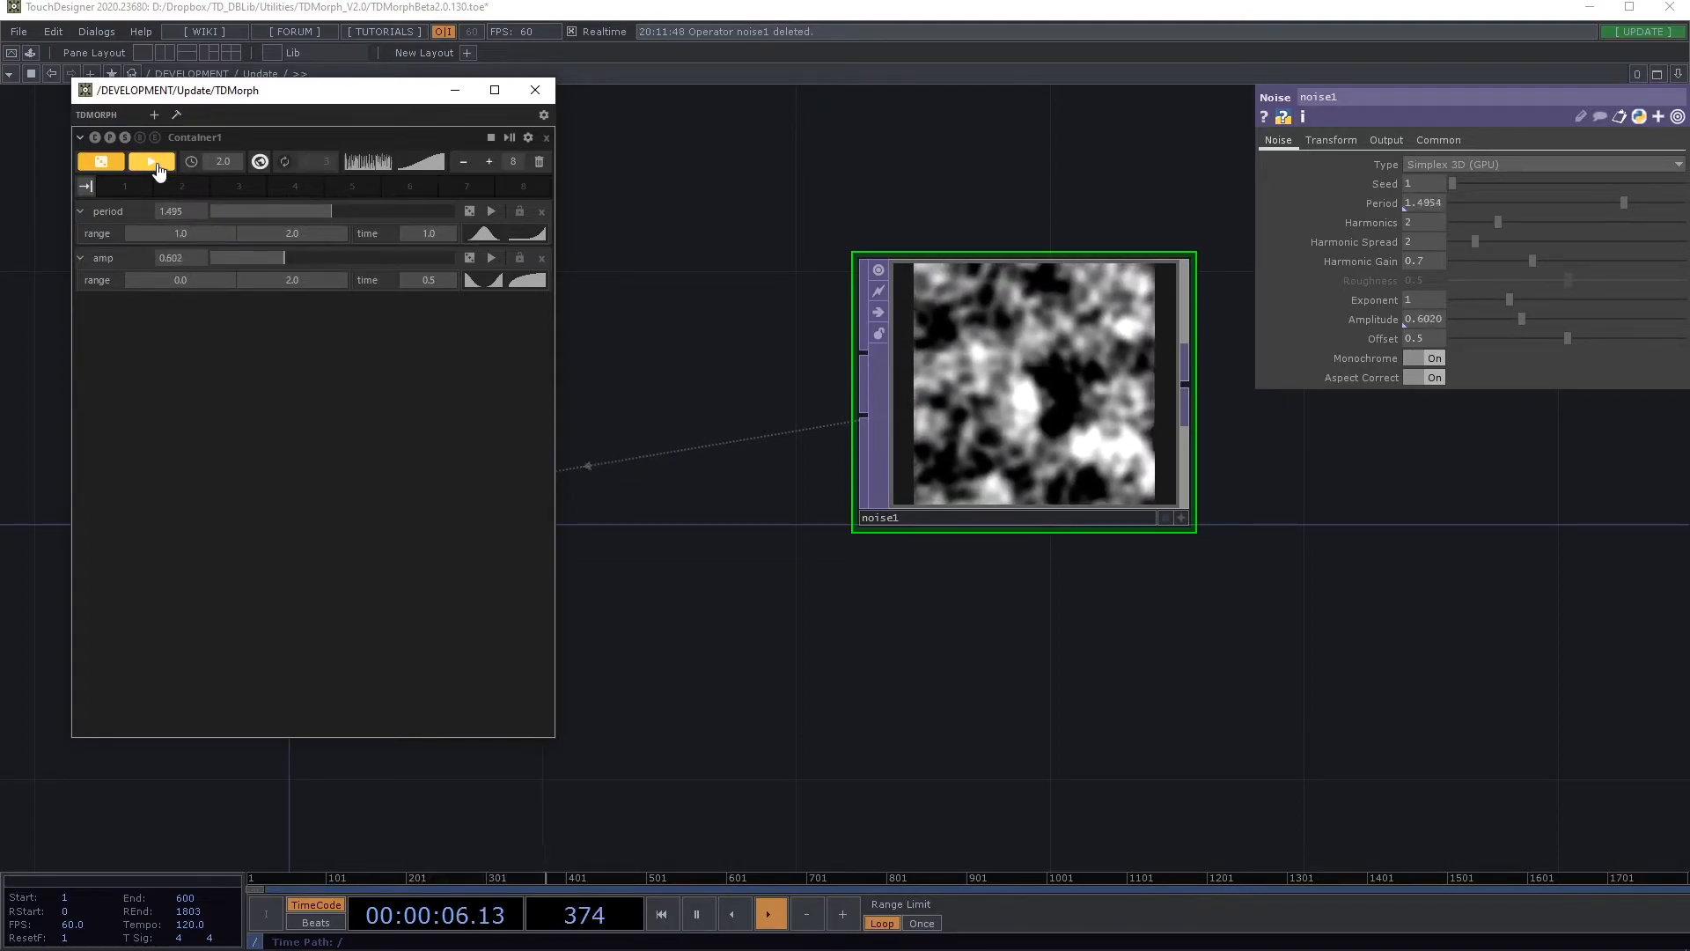
click(159, 170)
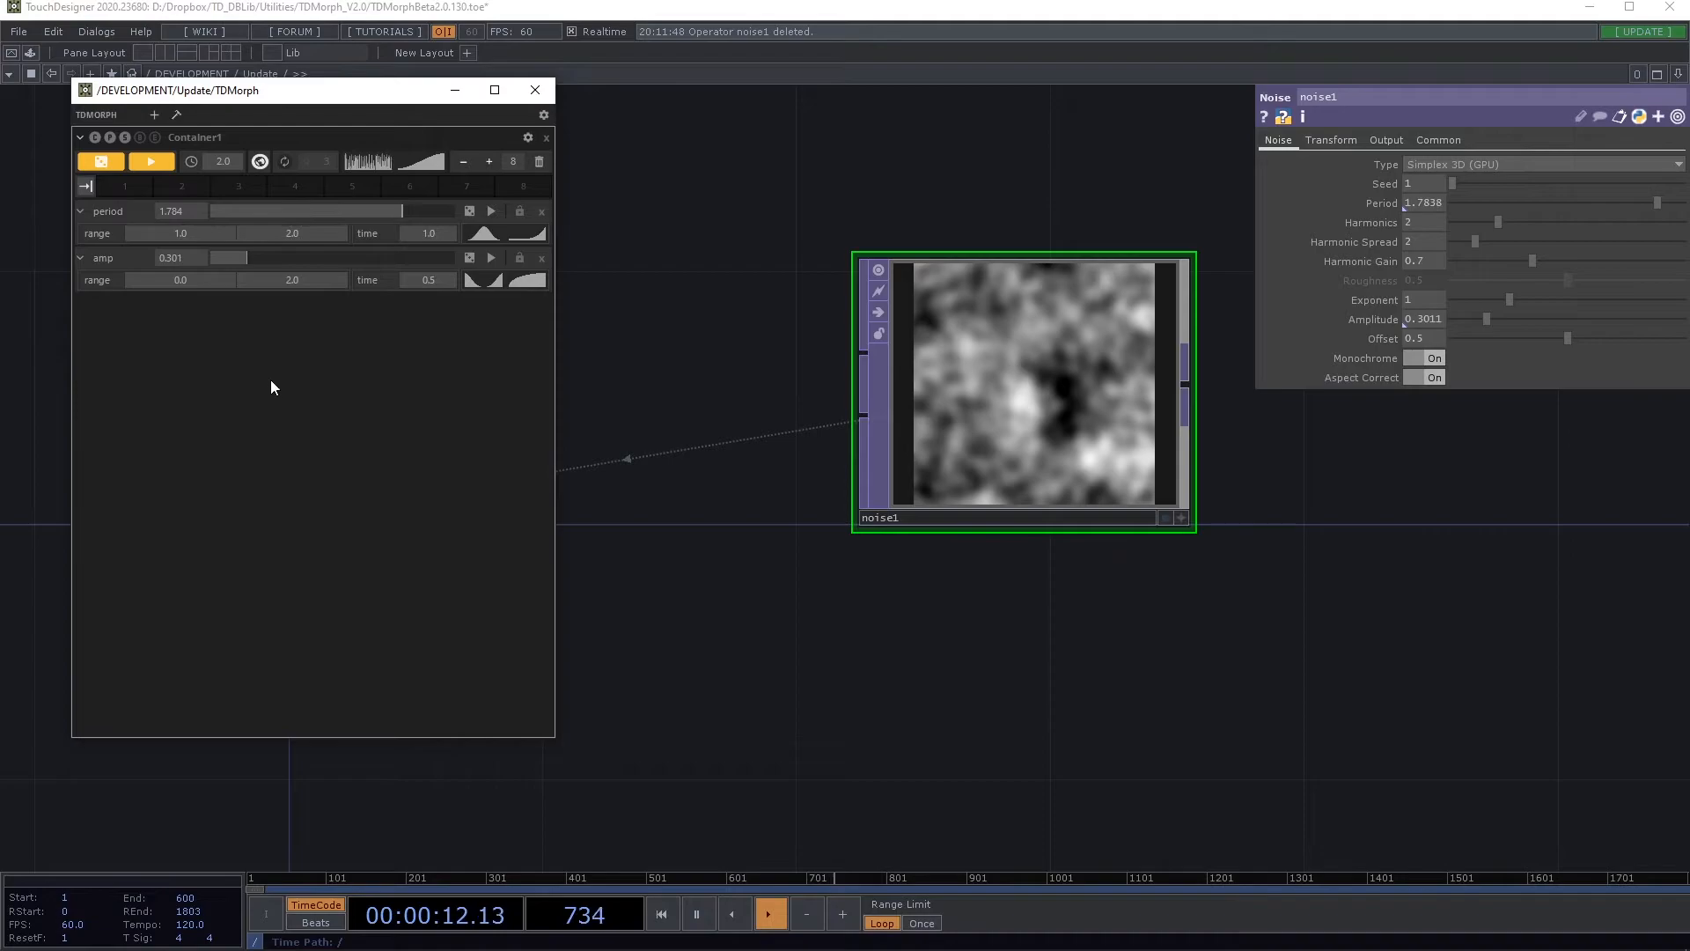
- Set the period range's upper limit to 1.1 and morph Container1 to random values
click(284, 236)
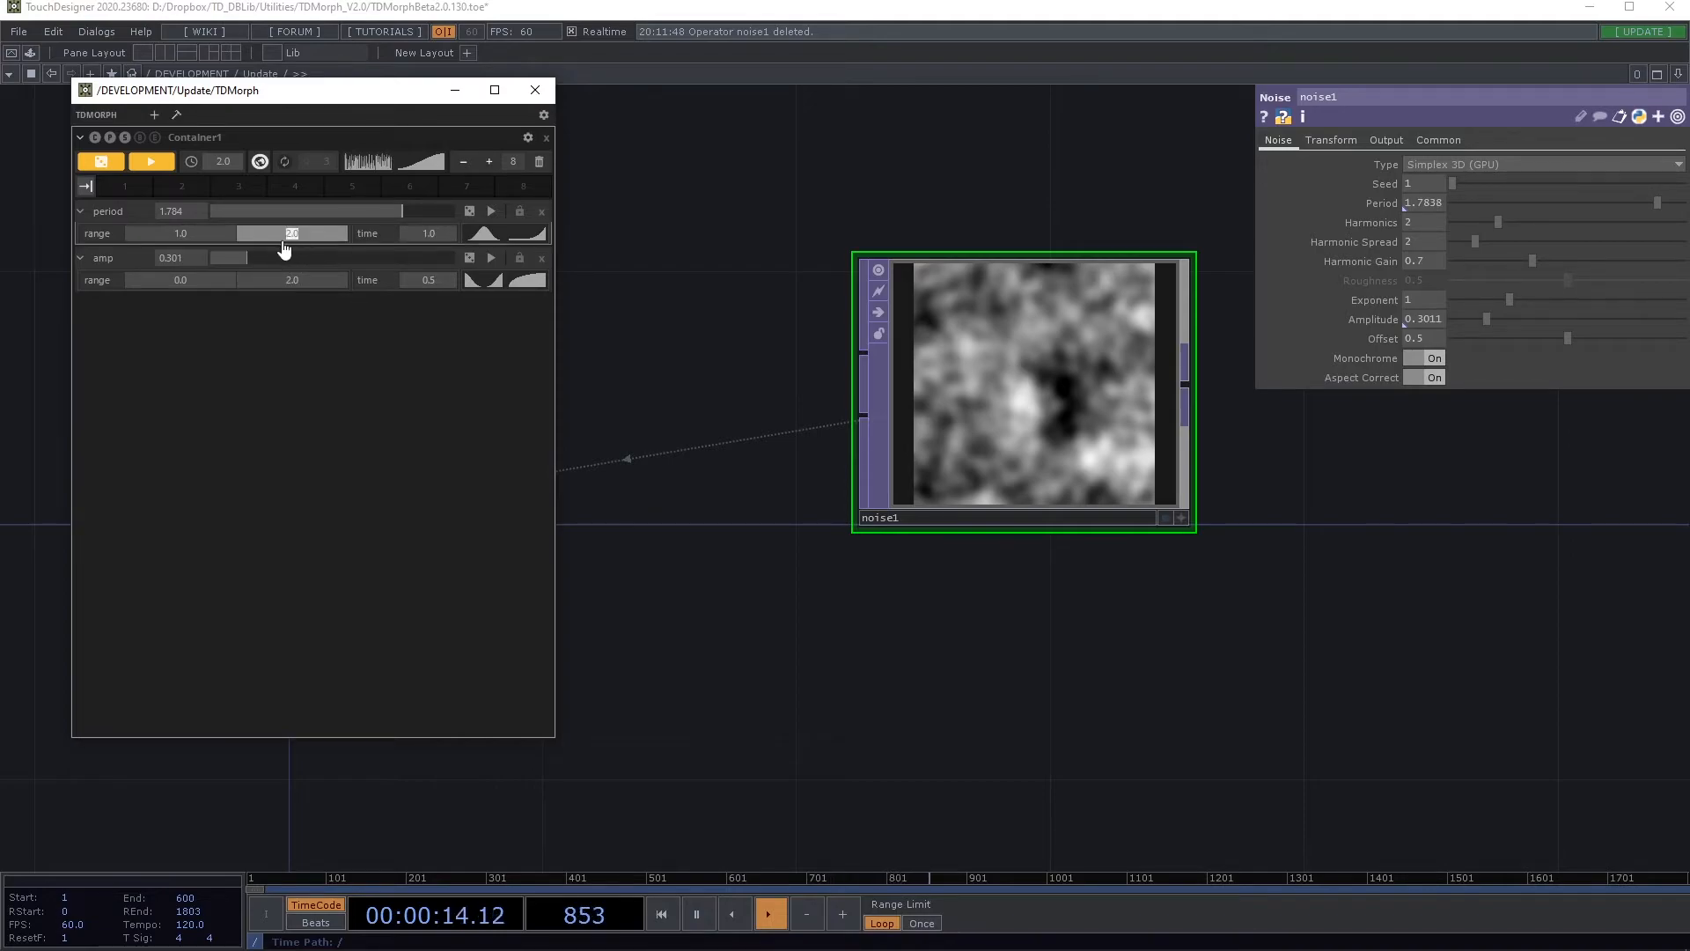
text(1.1)
key(Return)
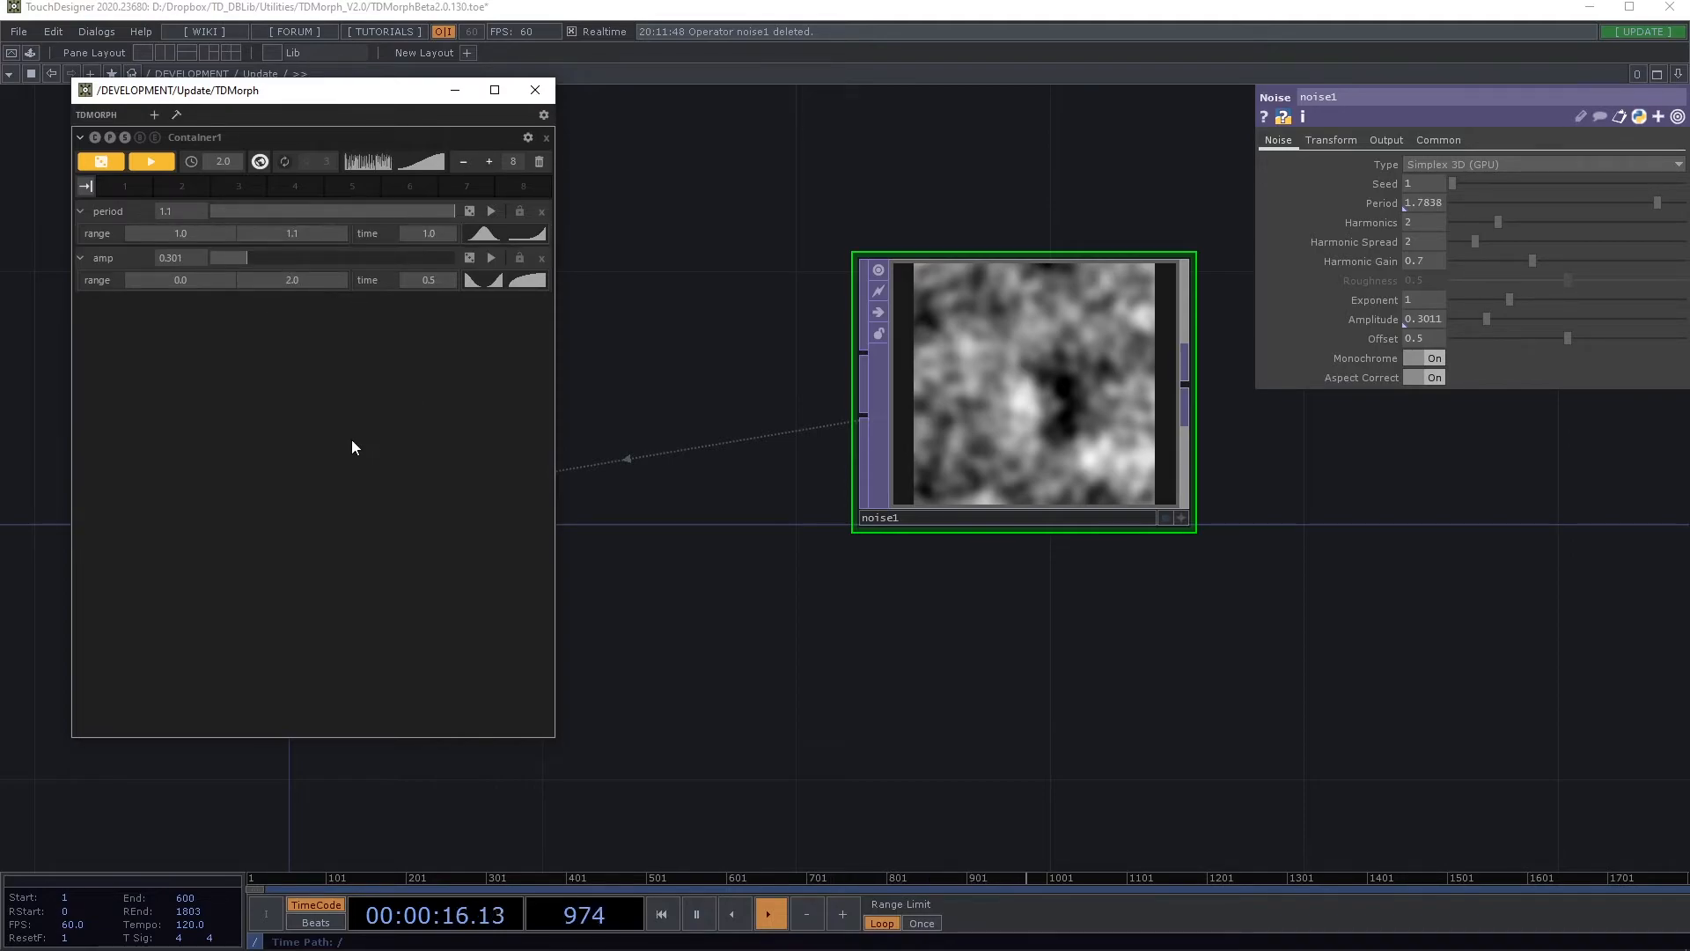
click(152, 167)
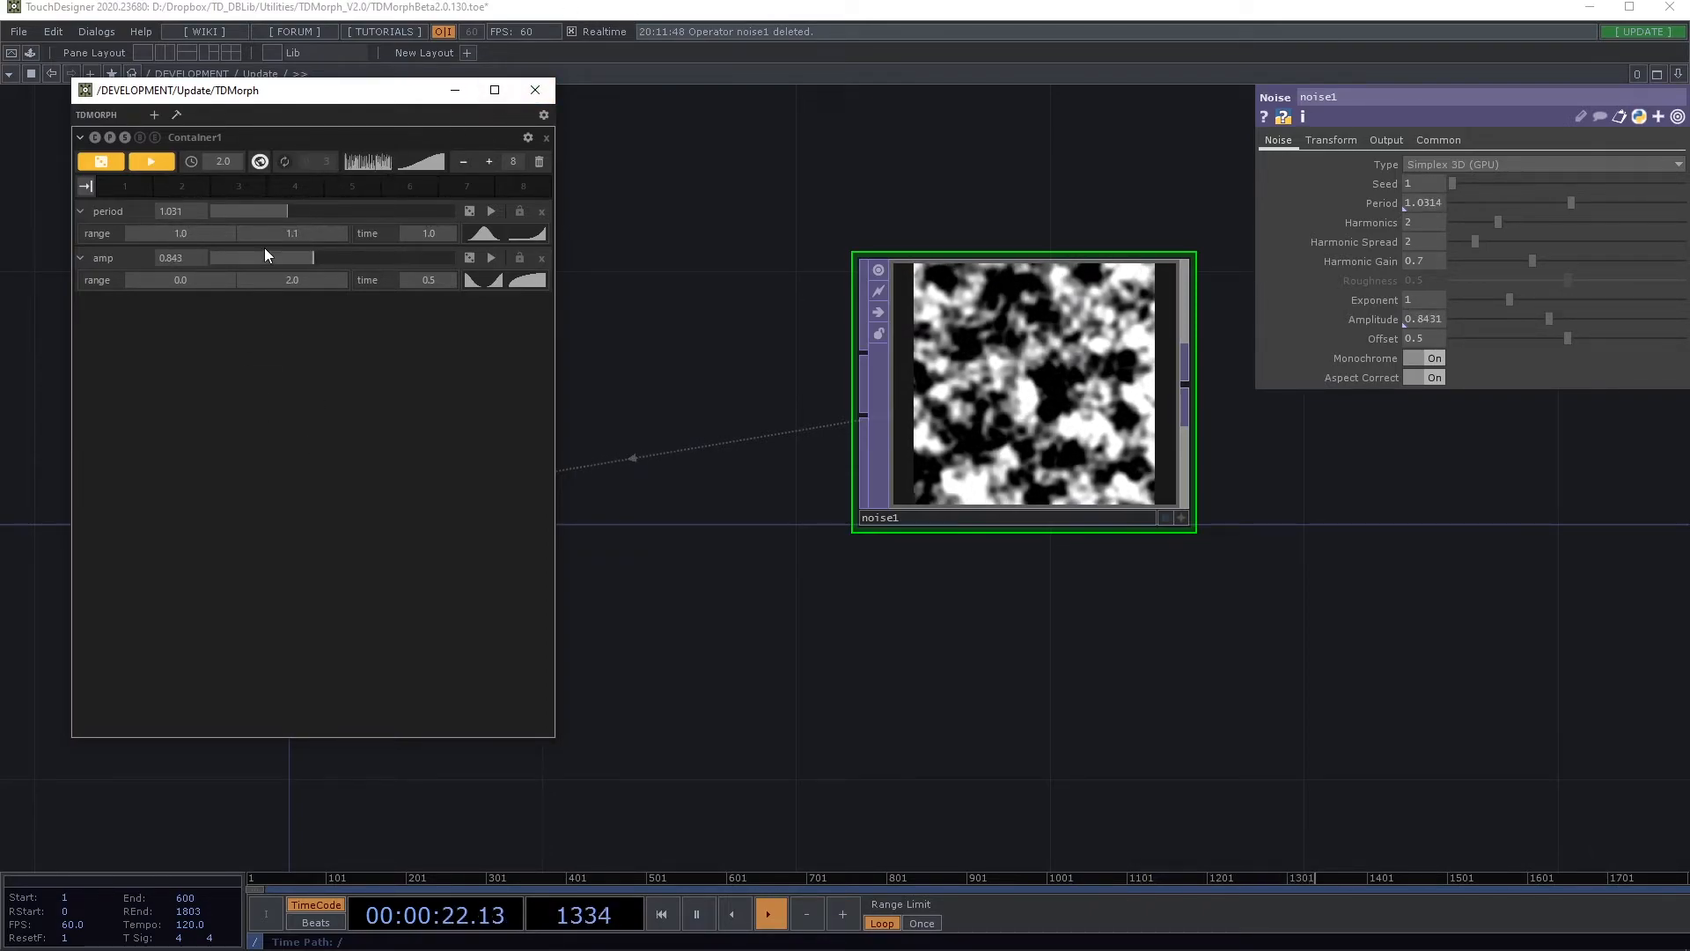
- Set the period range's lower limit to -1.0 and slide the period value to 0.0
click(211, 238)
text(-1.0)
key(Return)
drag(399, 213, 169, 231)
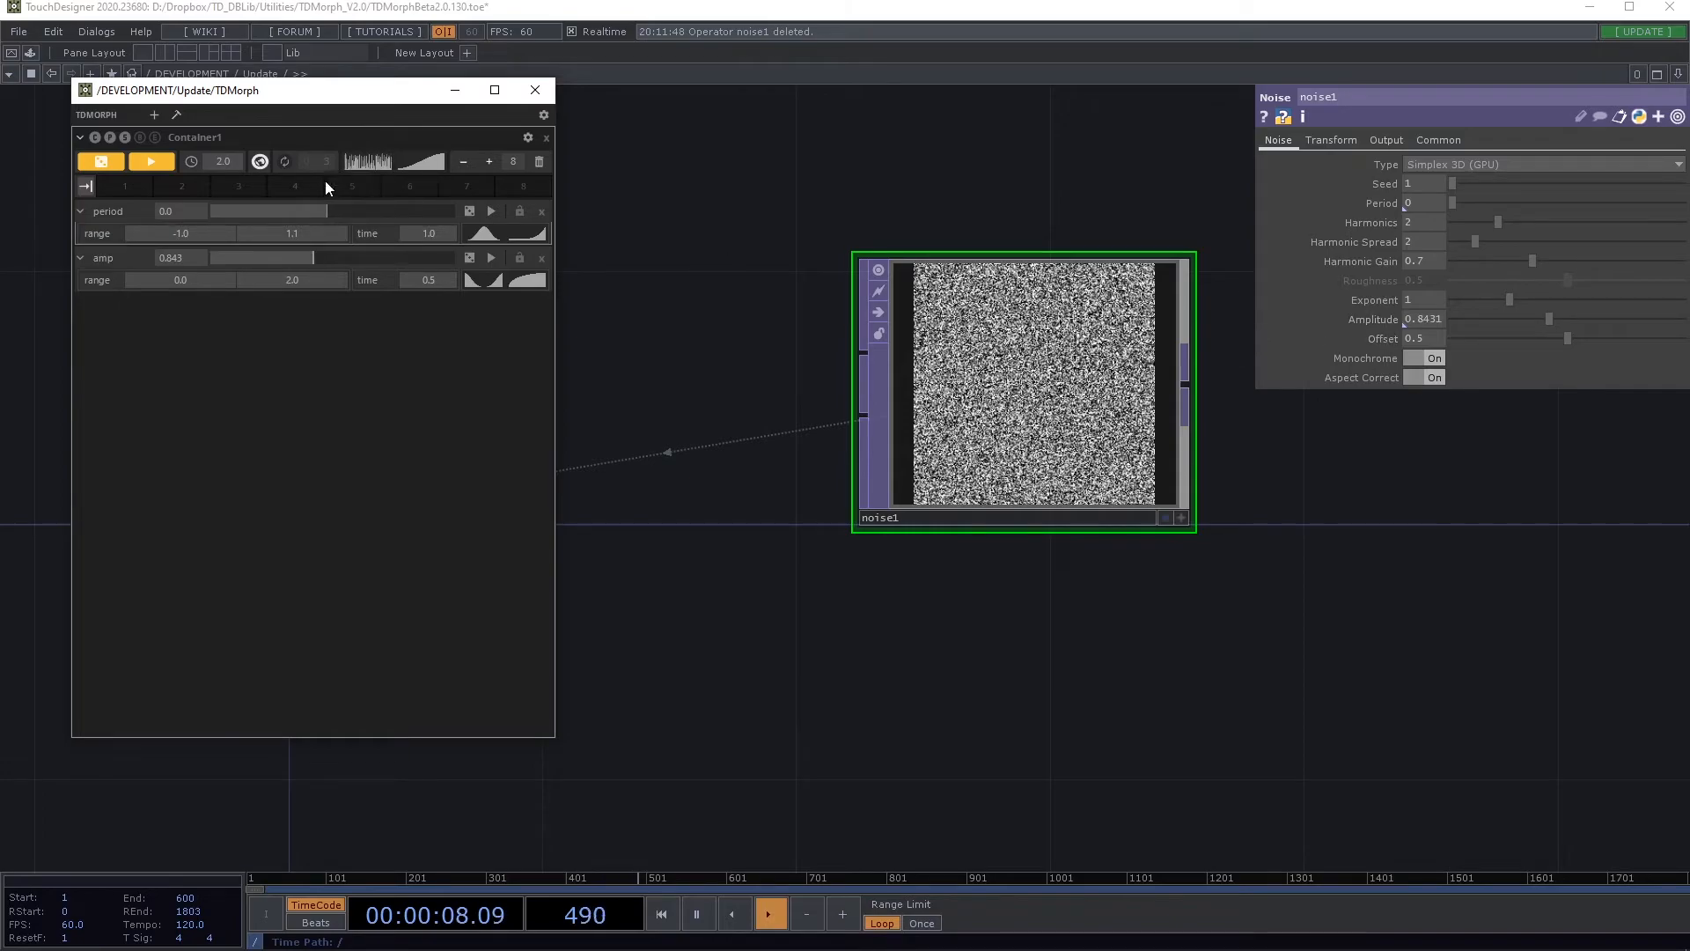
- Set the amp range's lower limit to -1.0 and slide the amp value to about -0.178
click(205, 282)
text(-1)
key(Return)
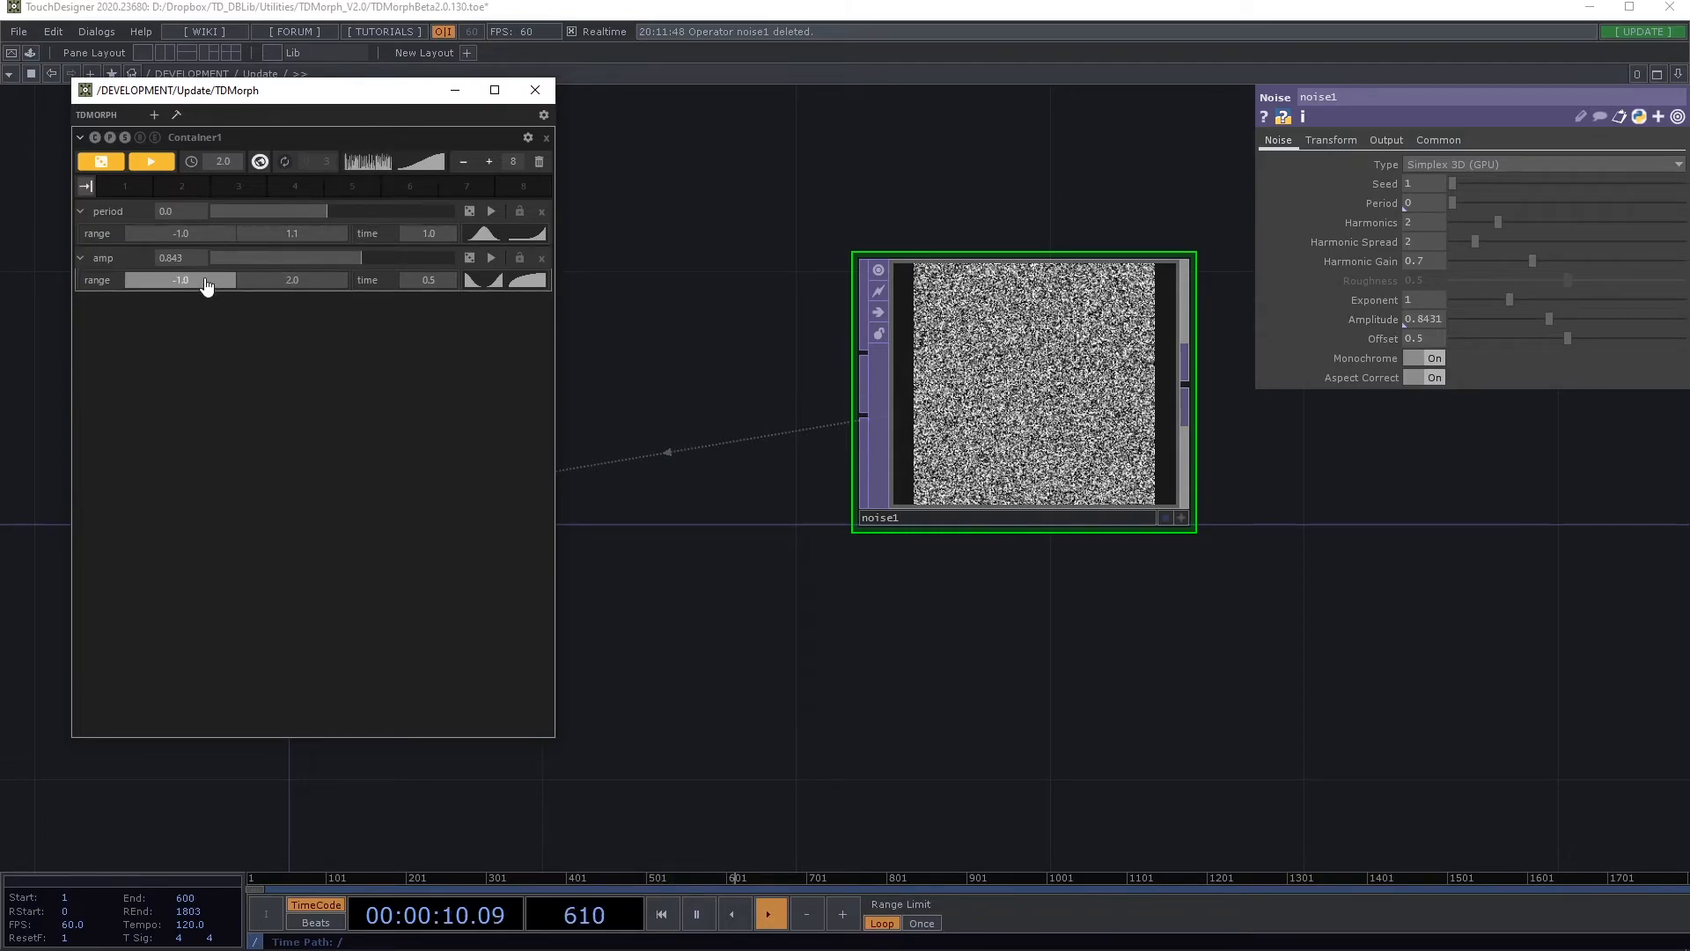
drag(359, 265, 281, 290)
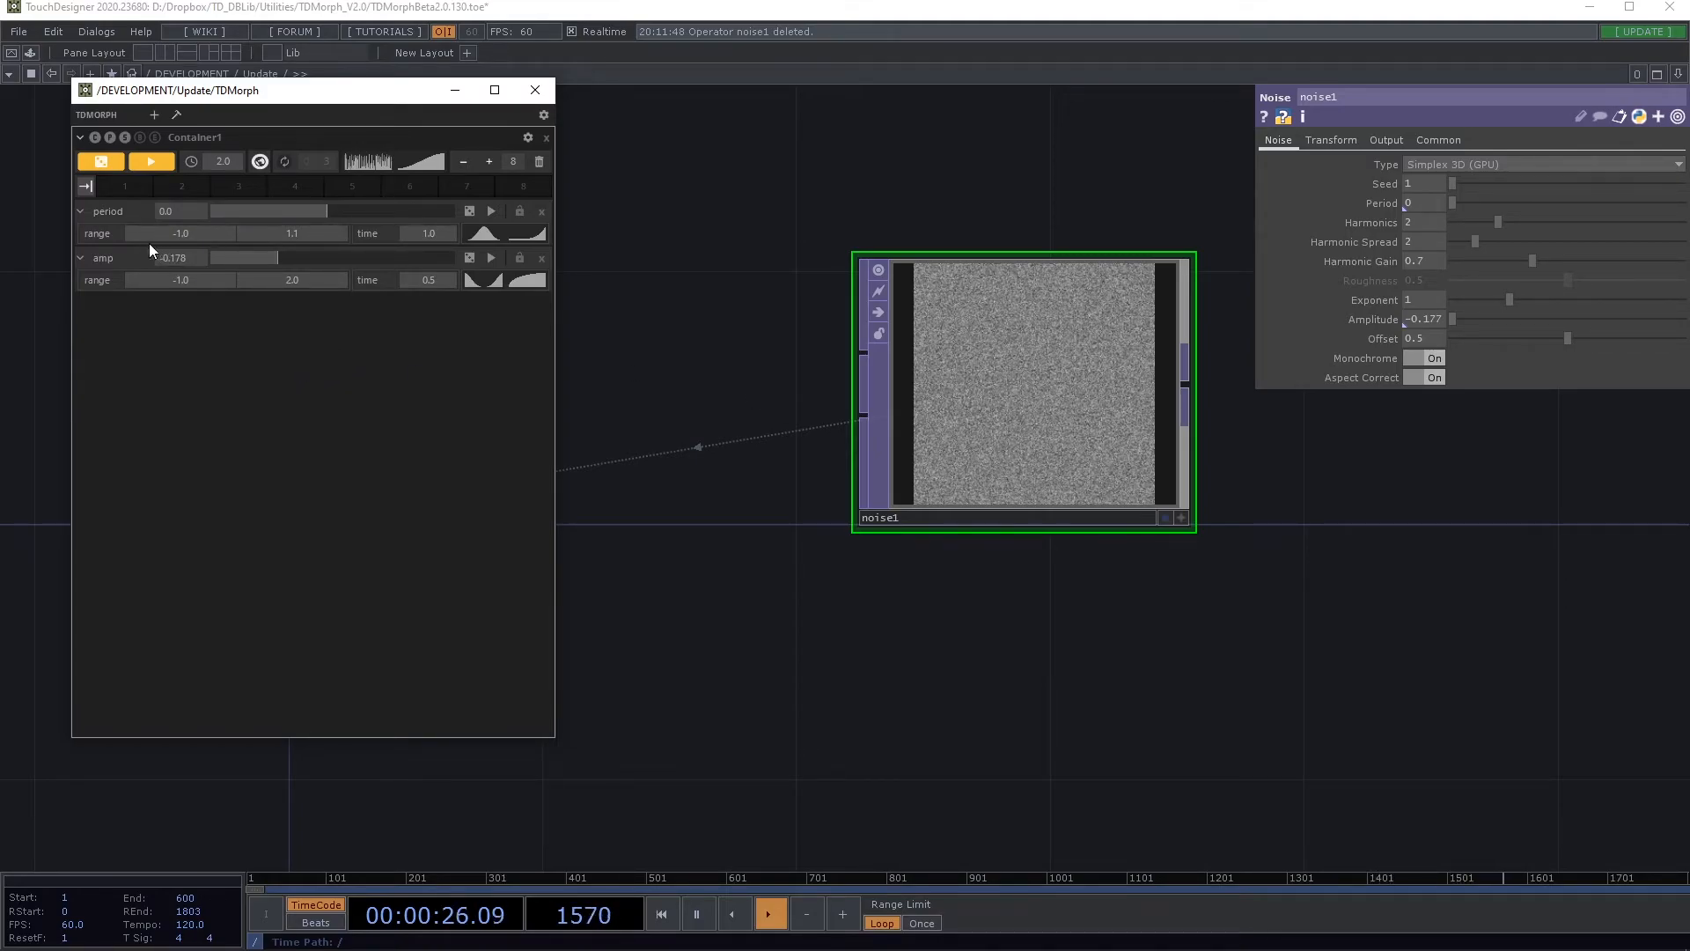
- Collapse the period and amp settings, lock the period parameter, and morph Container1 repeatedly
click(80, 212)
click(80, 235)
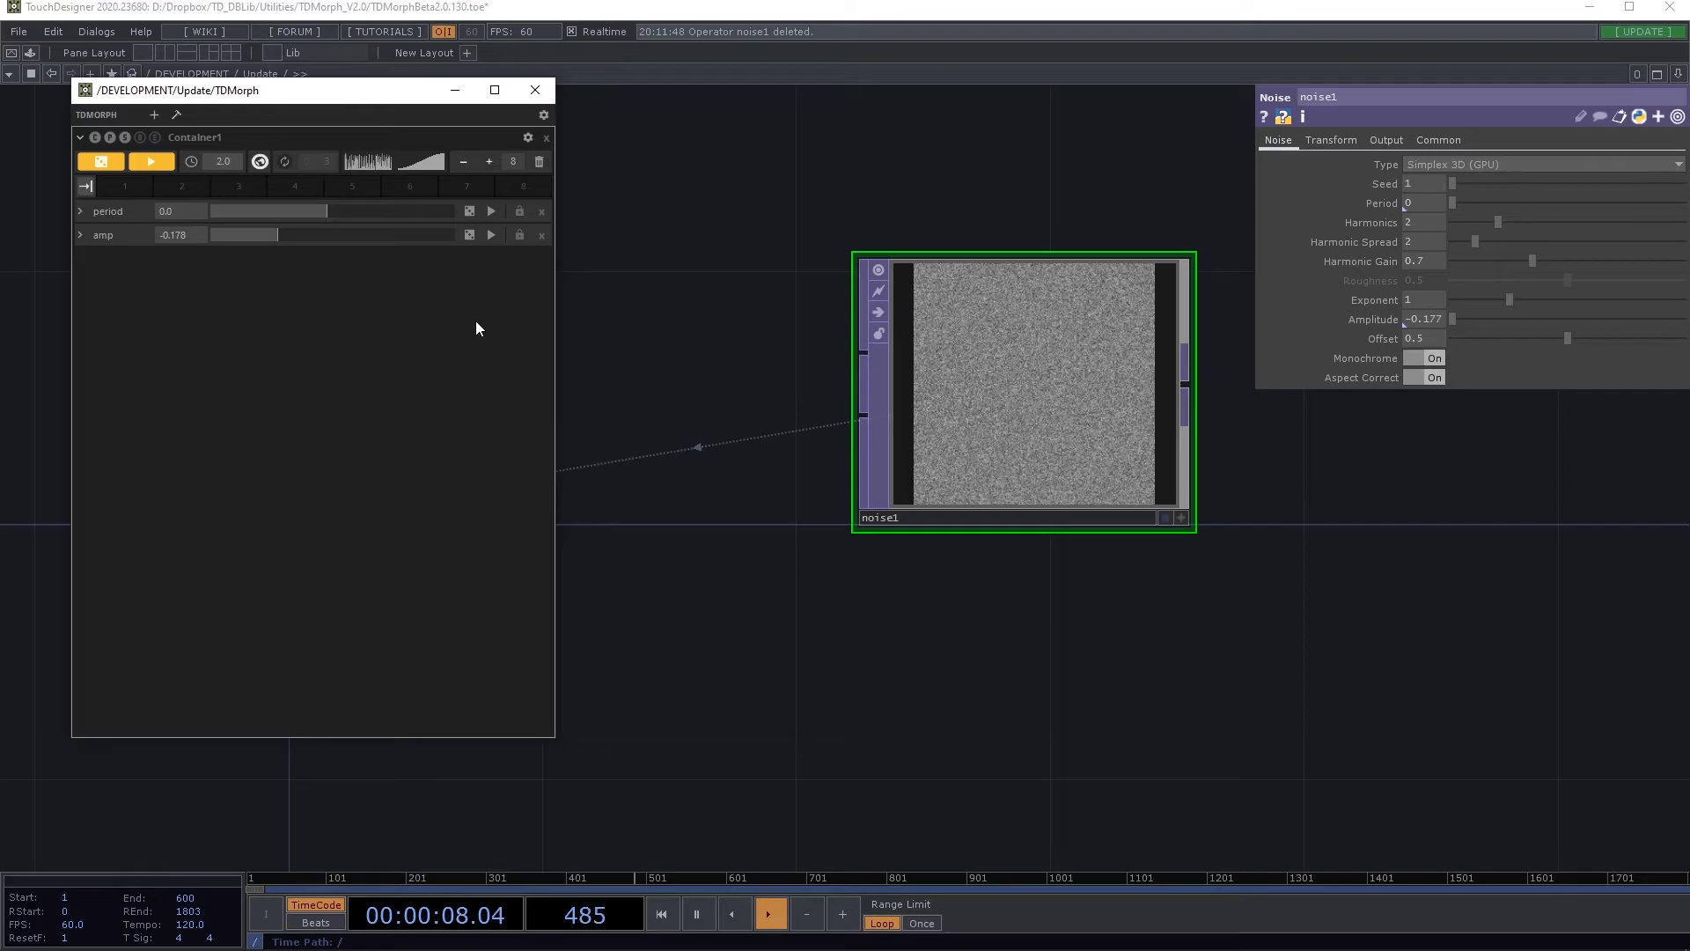
click(519, 213)
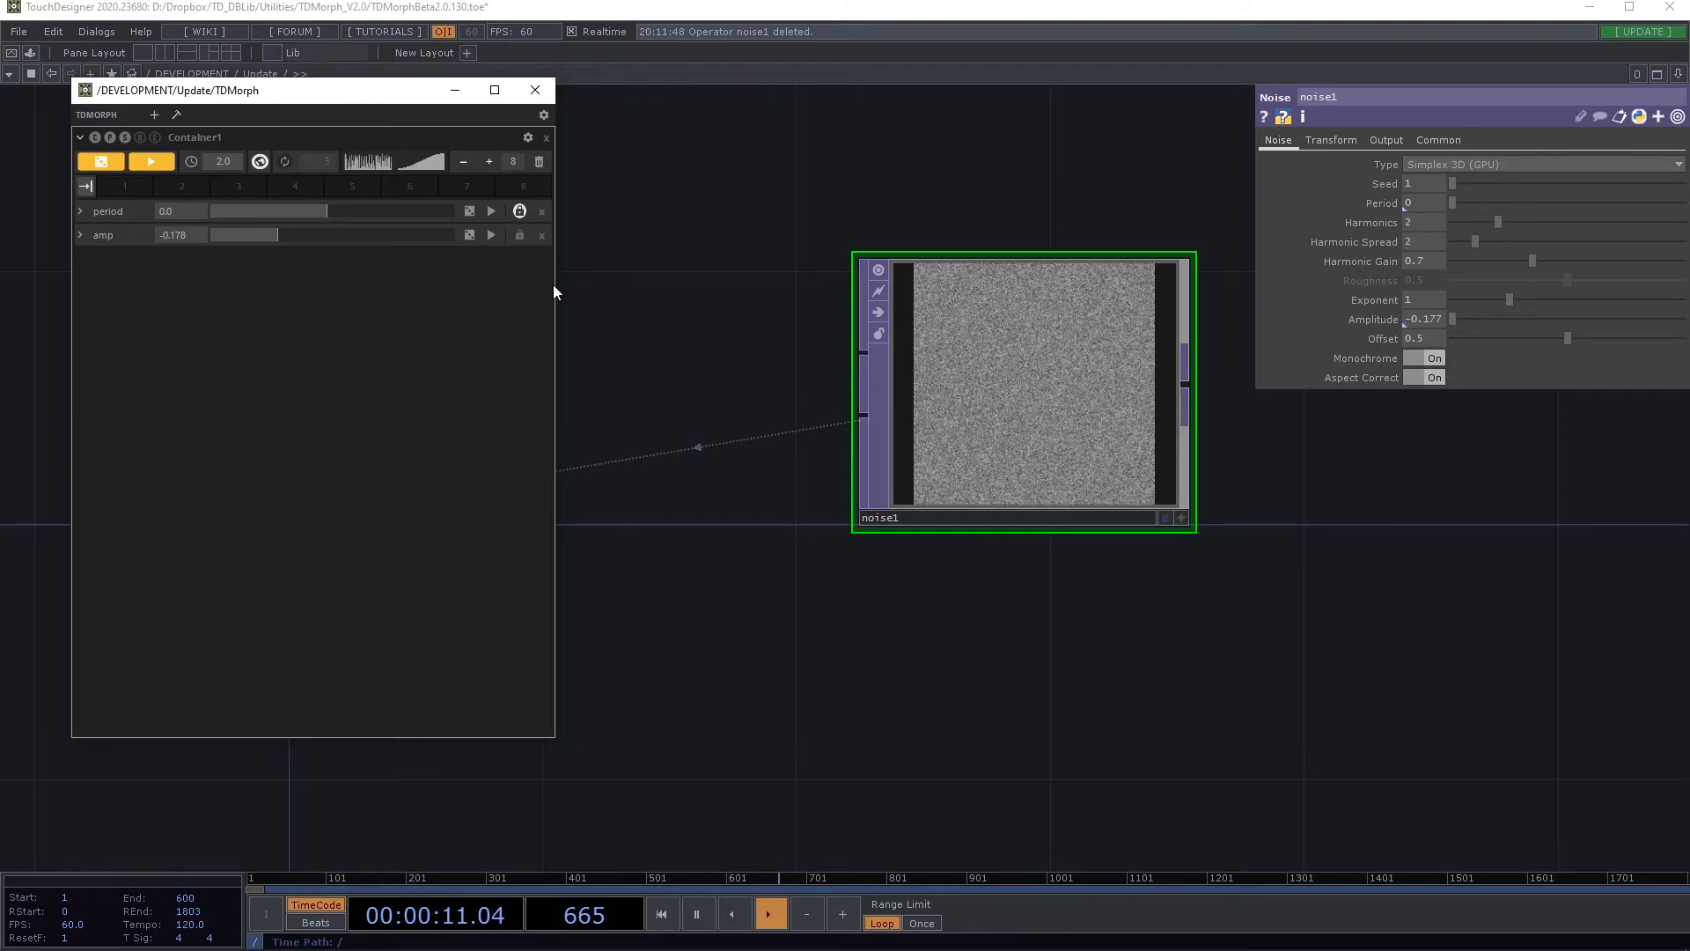
click(152, 167)
click(152, 167)
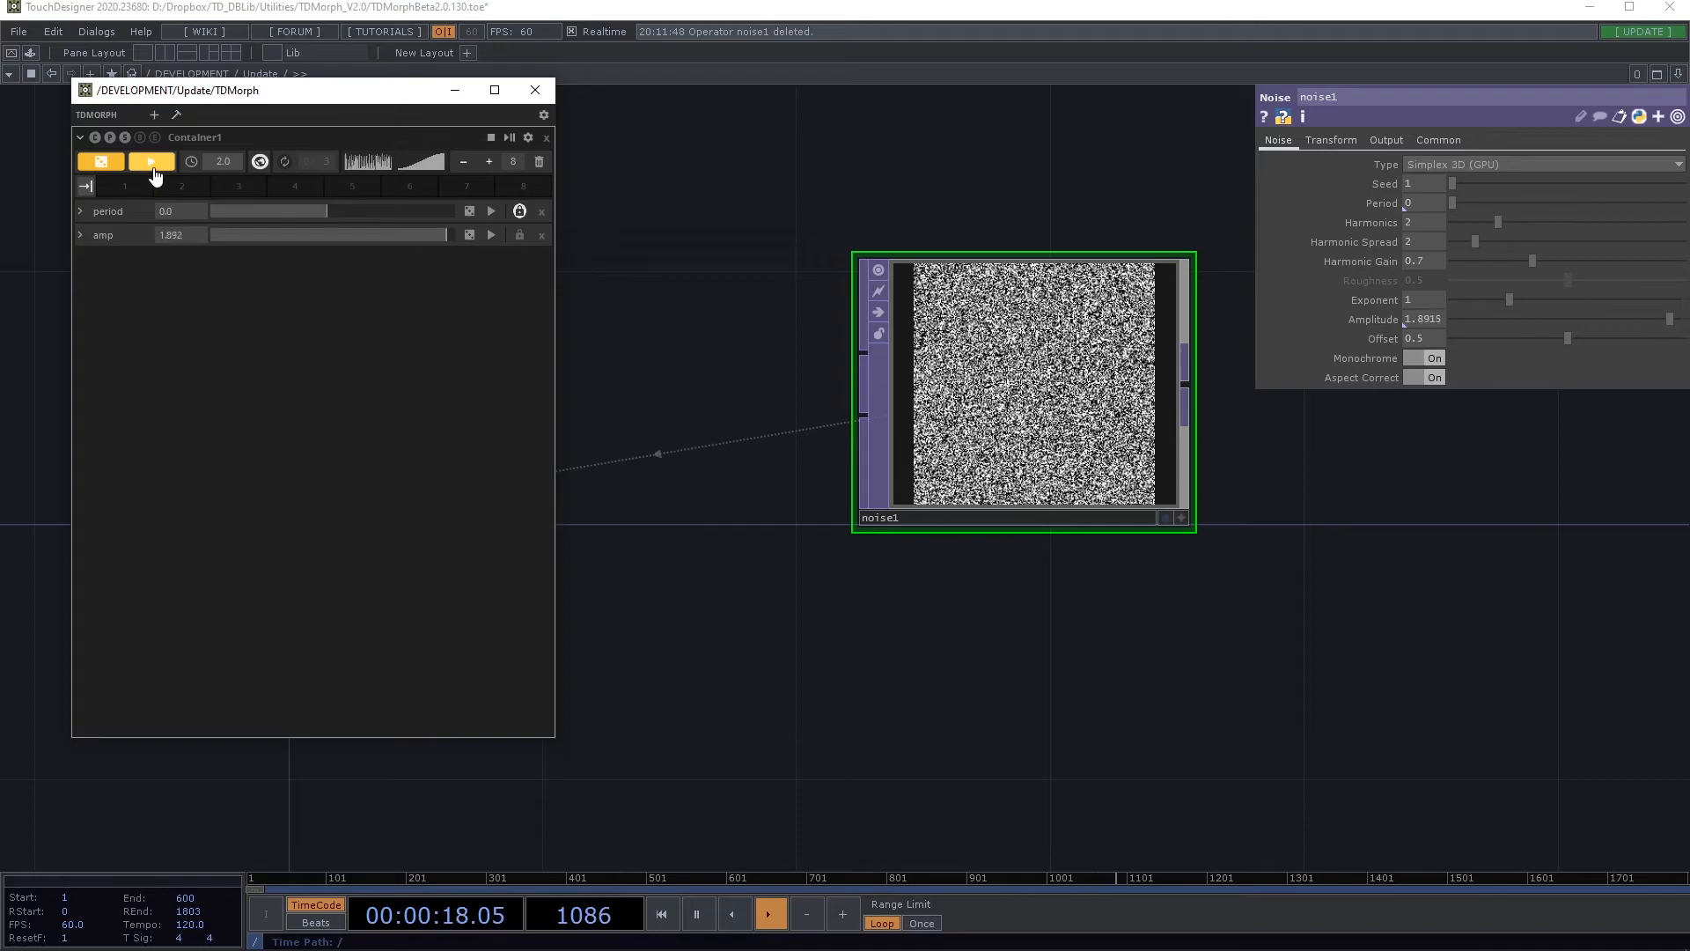
click(151, 167)
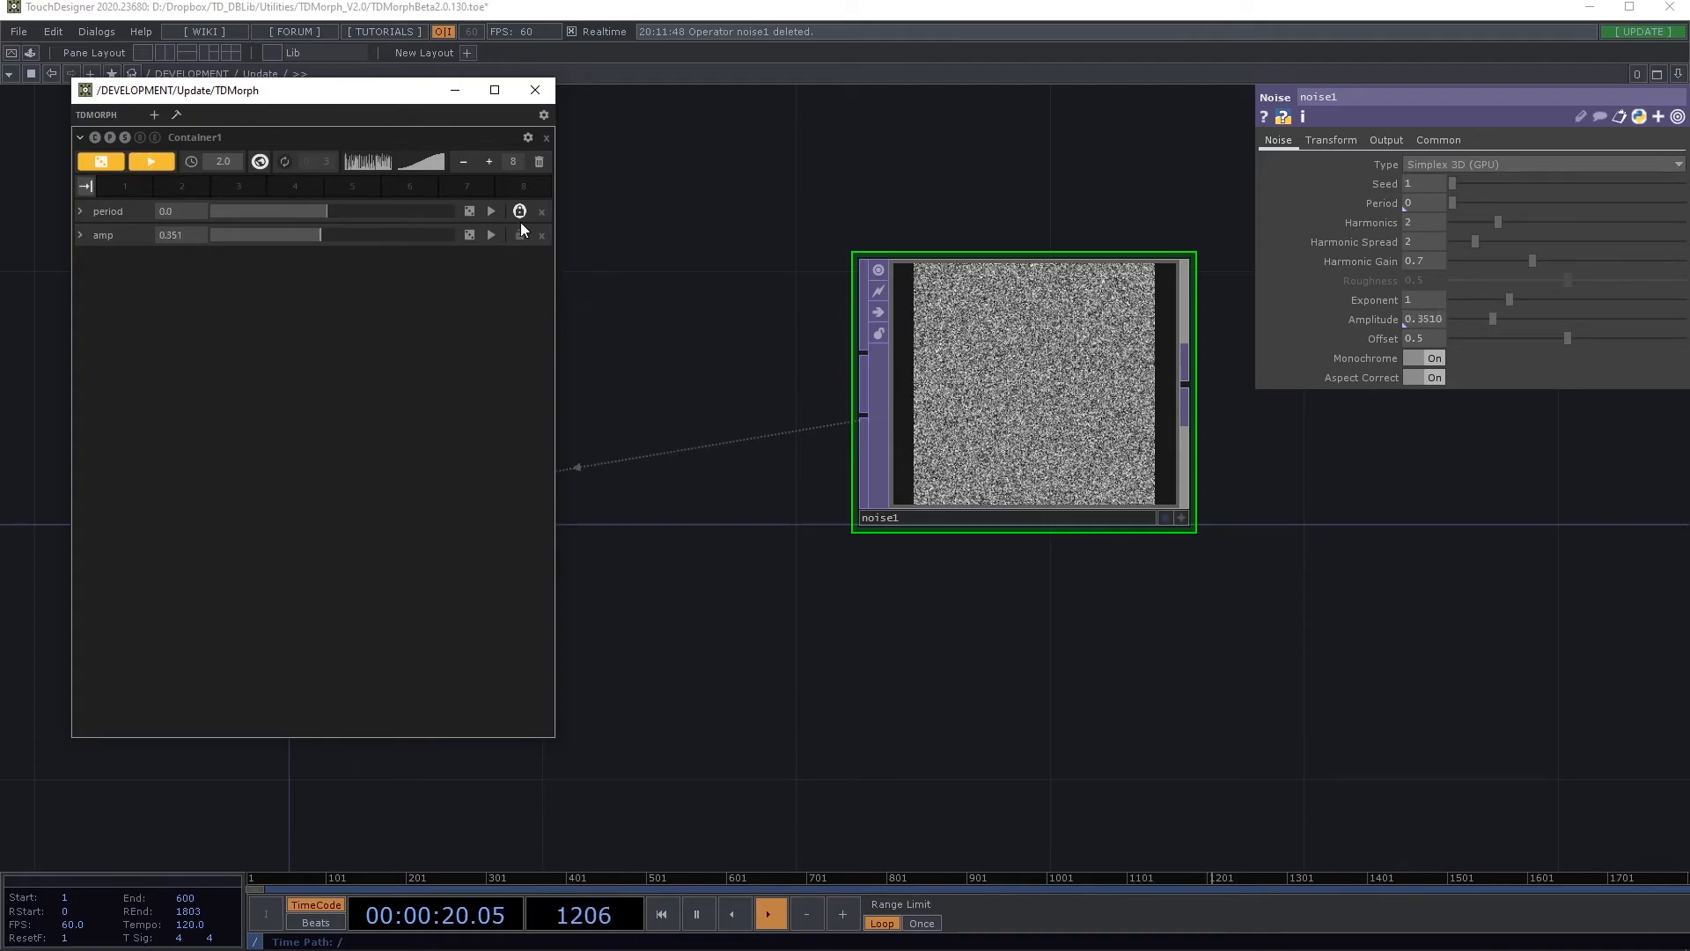
- Morph Container1 with the period parameter unlocked, and toggle the period lock on and off
click(153, 164)
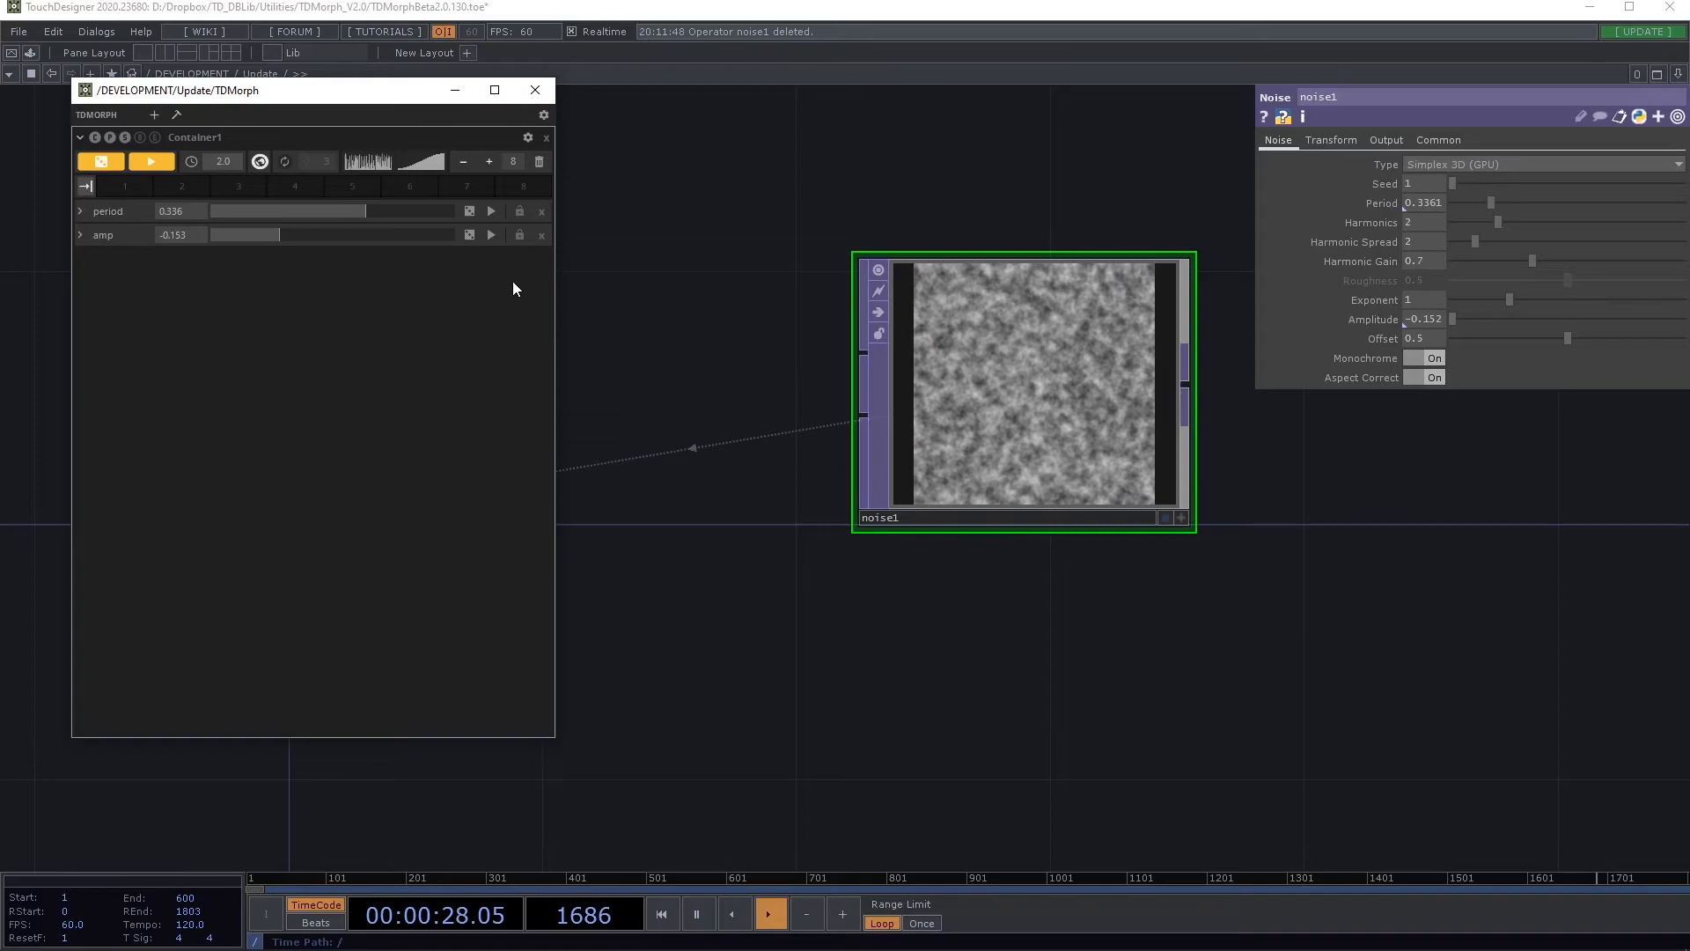
click(519, 212)
click(520, 211)
- Delete the amp parameter from Container1
click(543, 237)
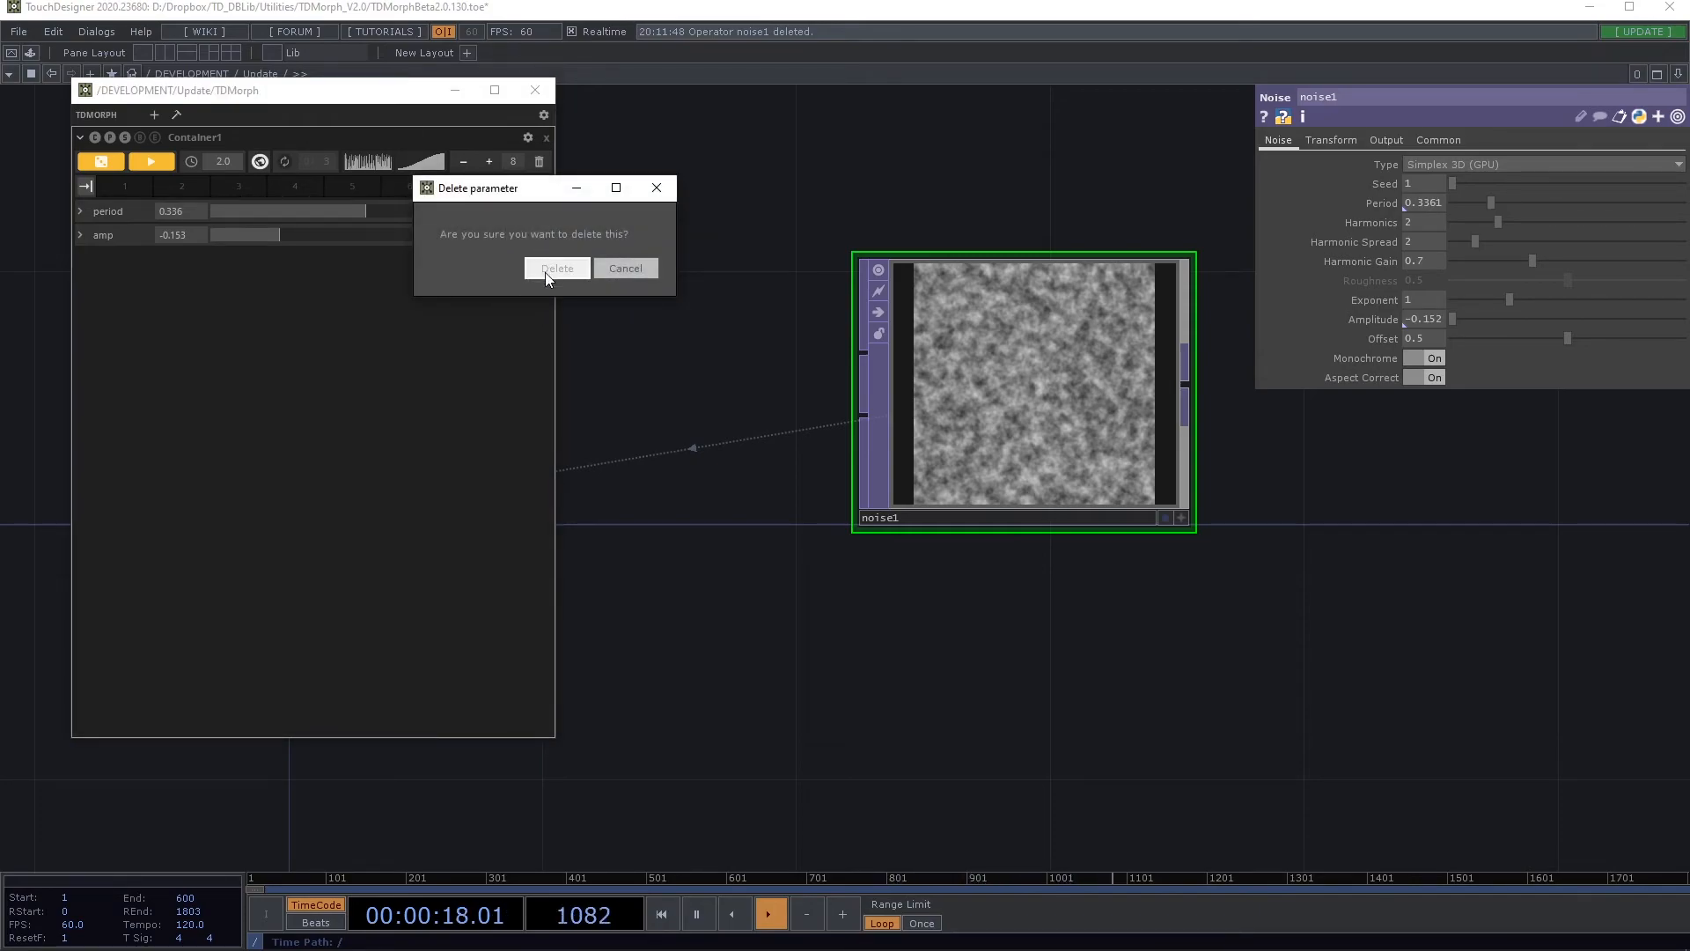
click(545, 267)
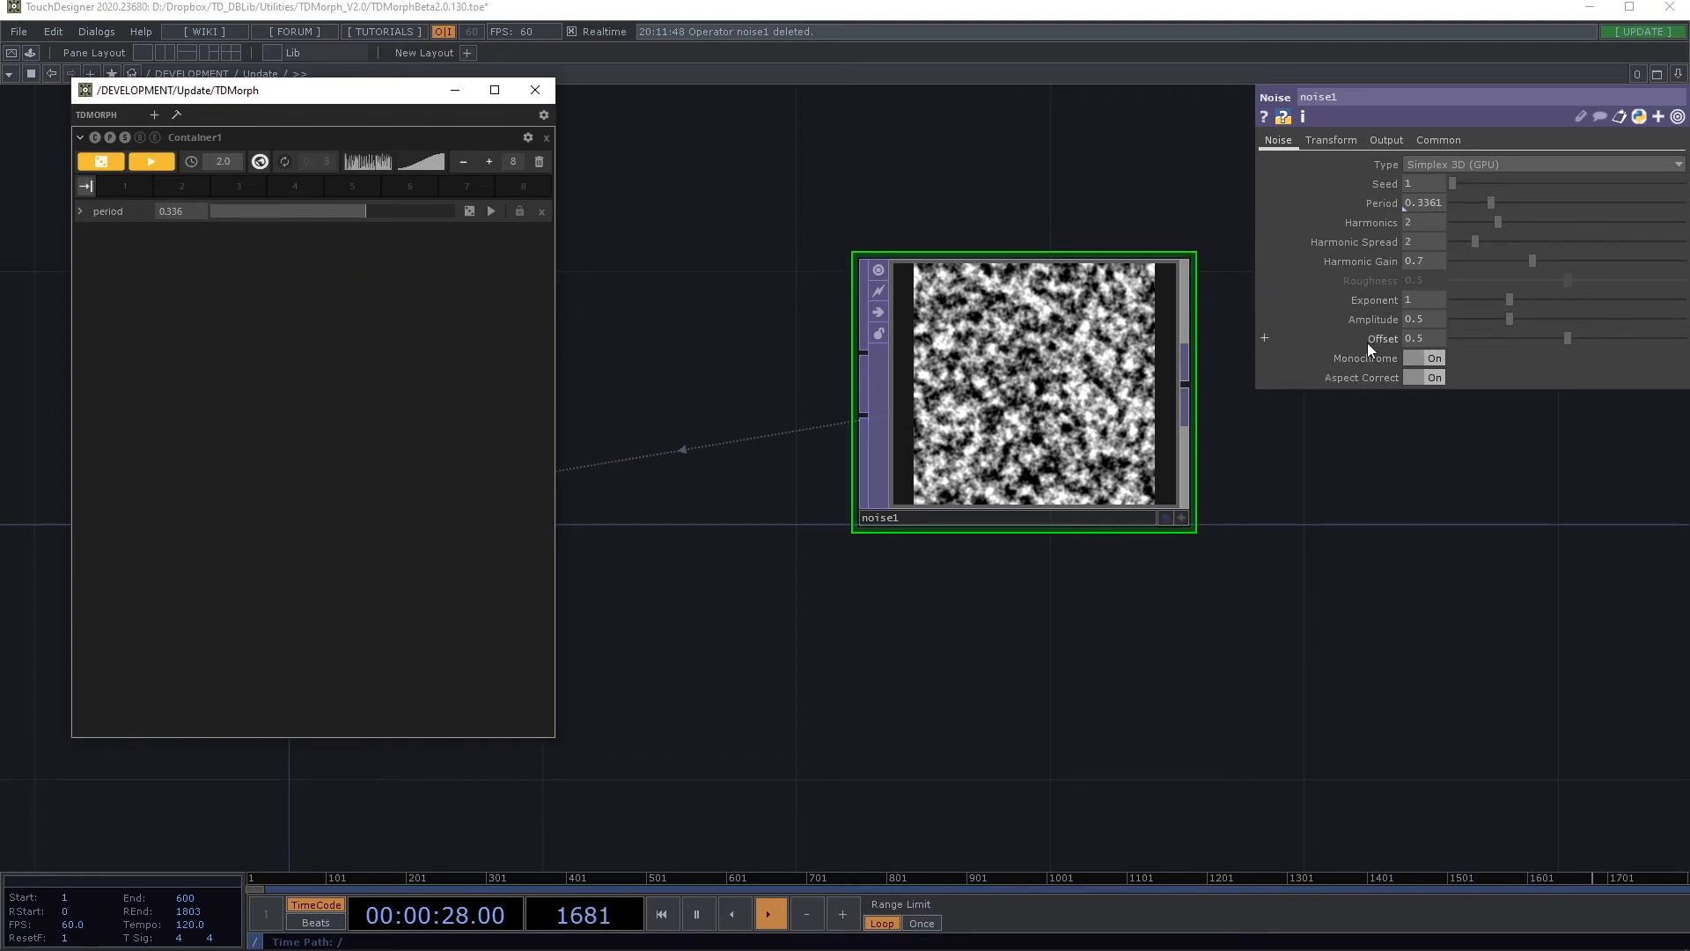
- Add noise1's Amplitude back to Container1, slide amp to about 1.488, and delete the parameter again
click(1428, 321)
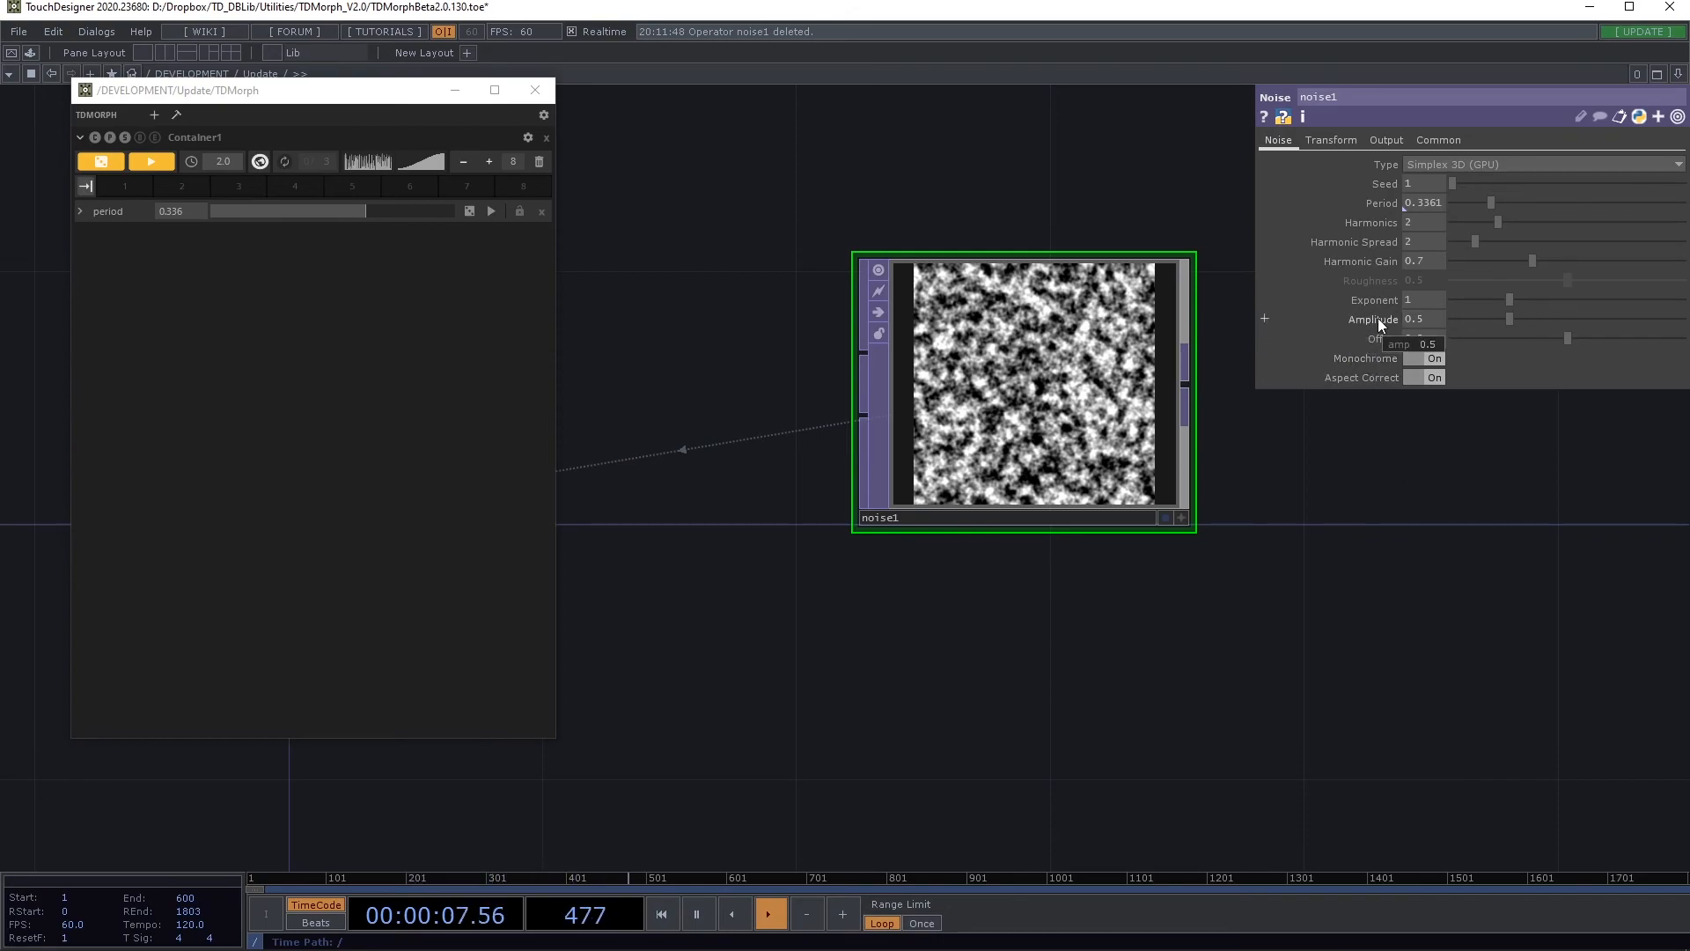
drag(291, 275, 393, 254)
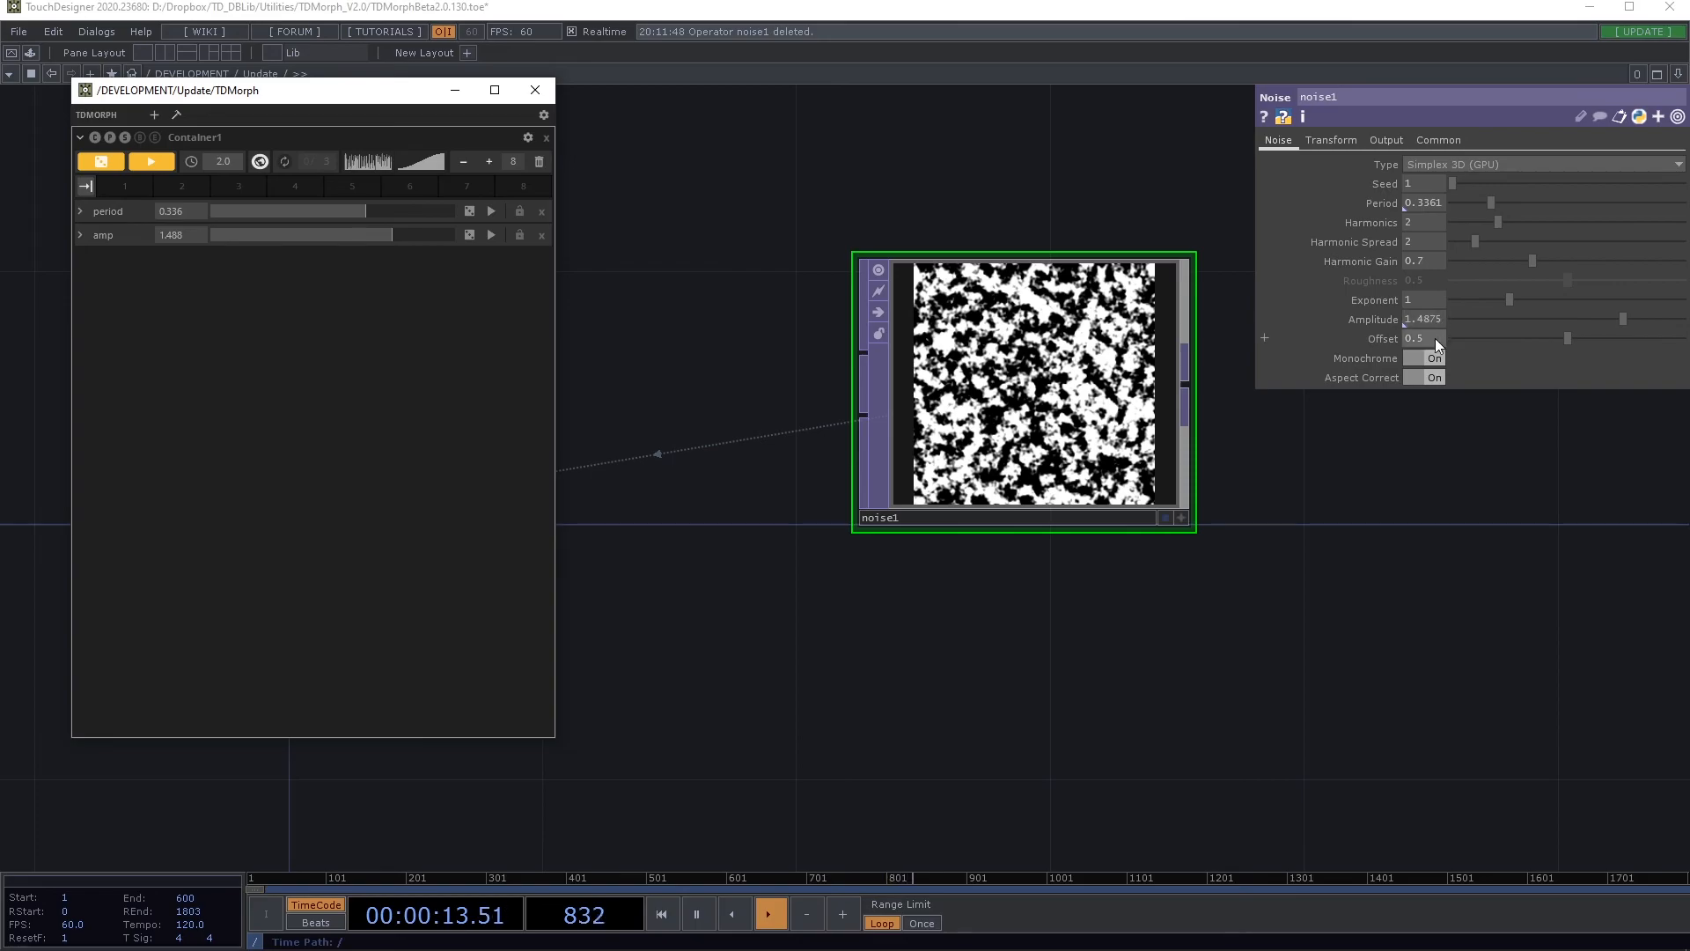
click(542, 235)
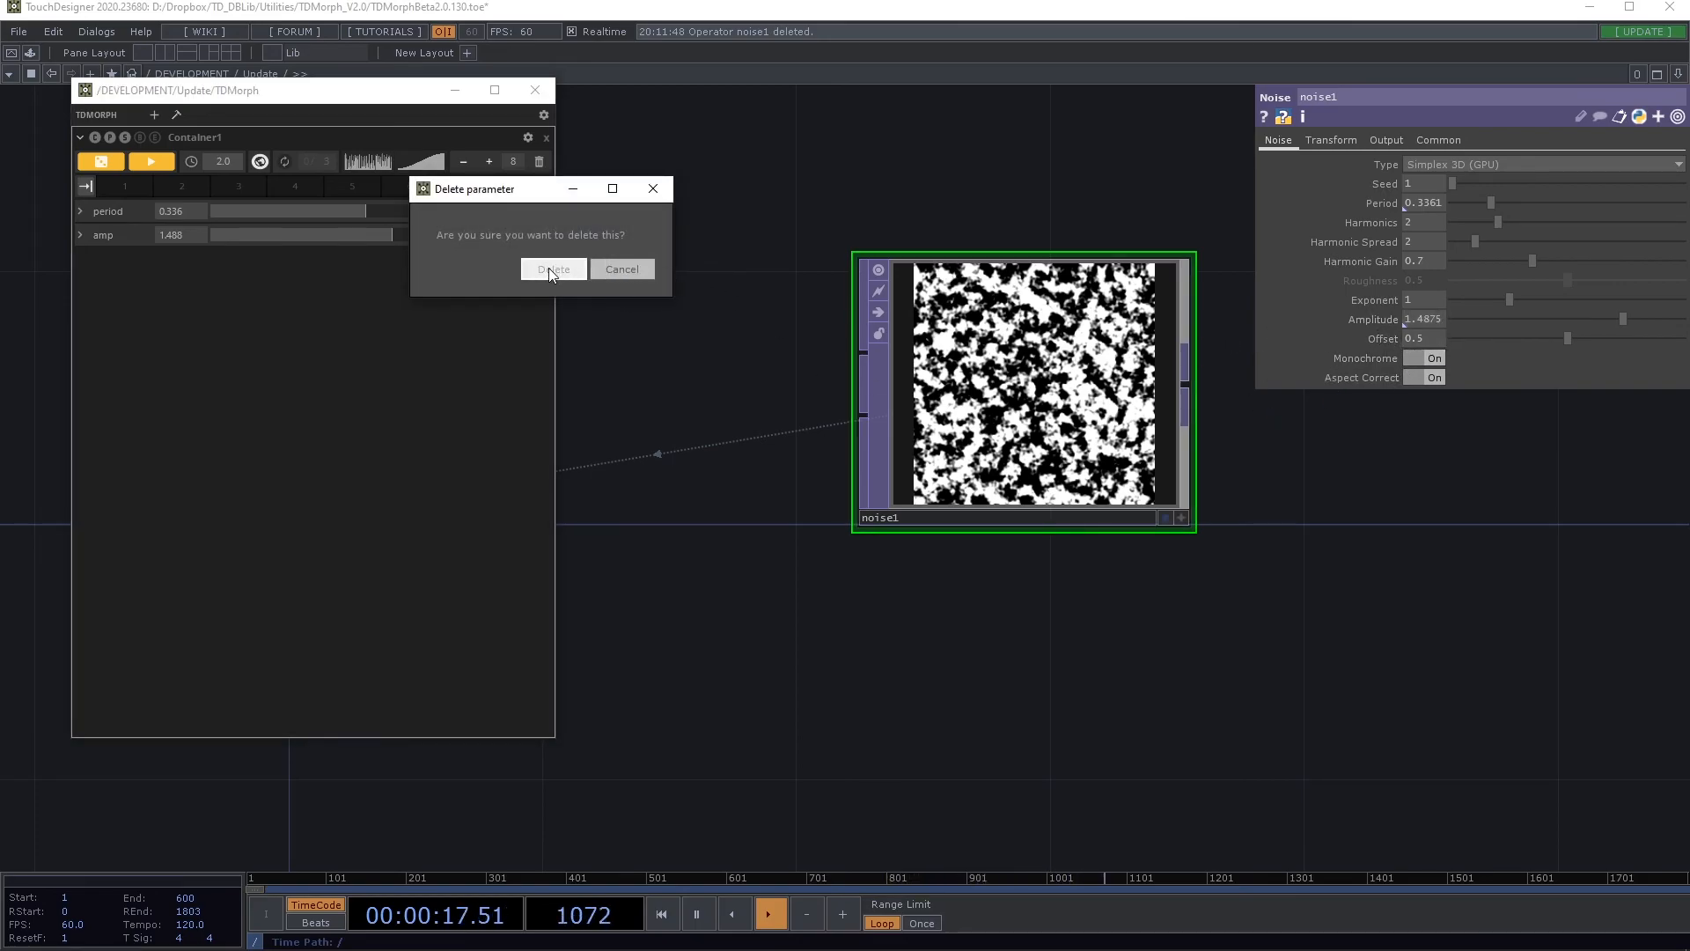
click(550, 269)
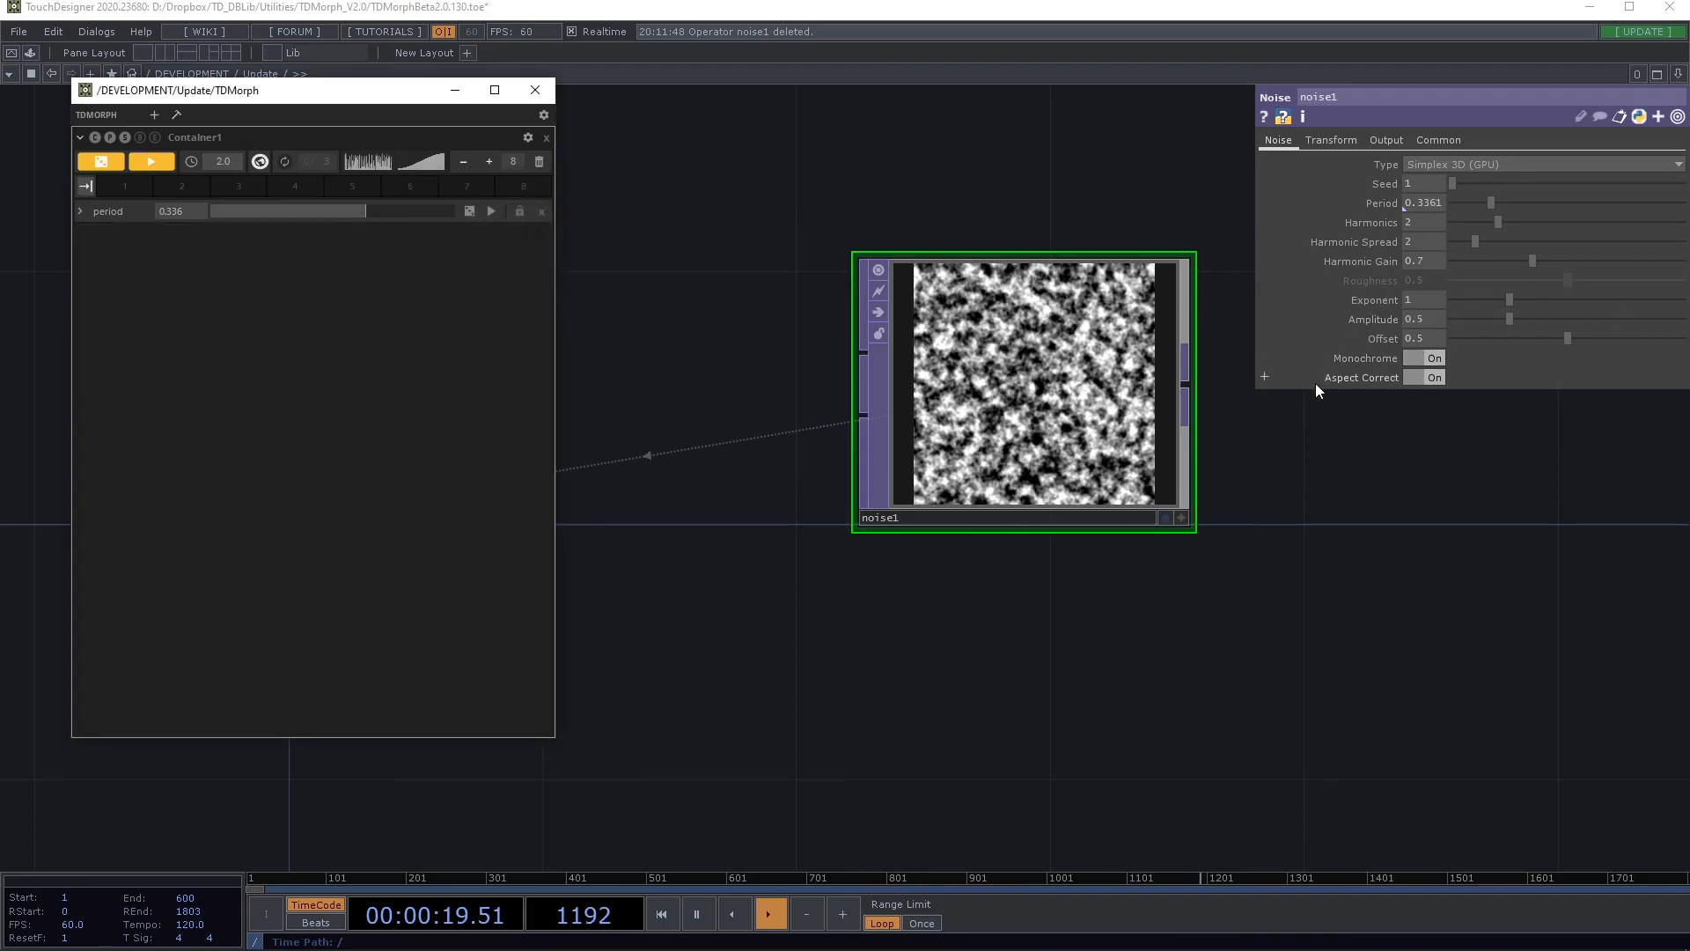